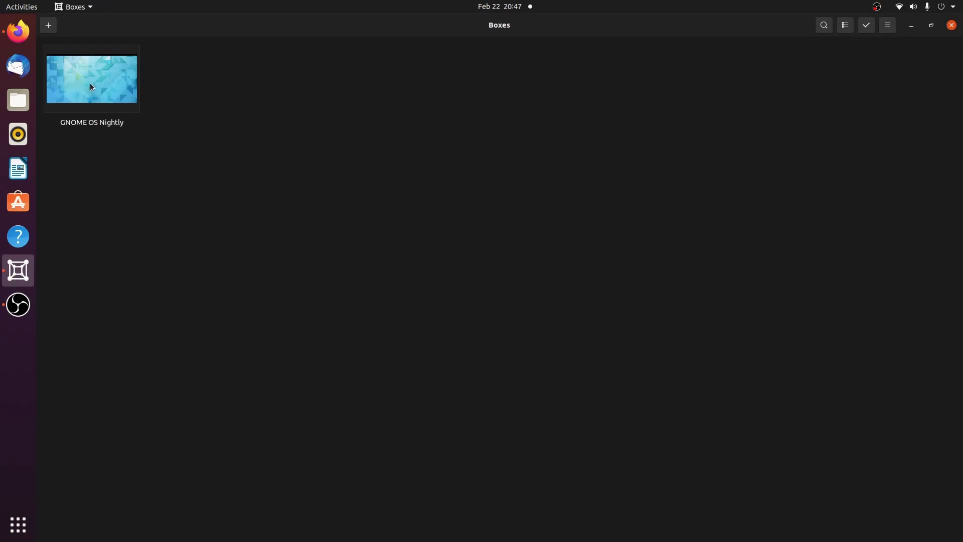
Boot the GNOME OS Nightly virtual machine and show its desktop full screen.
left_click(91, 84)
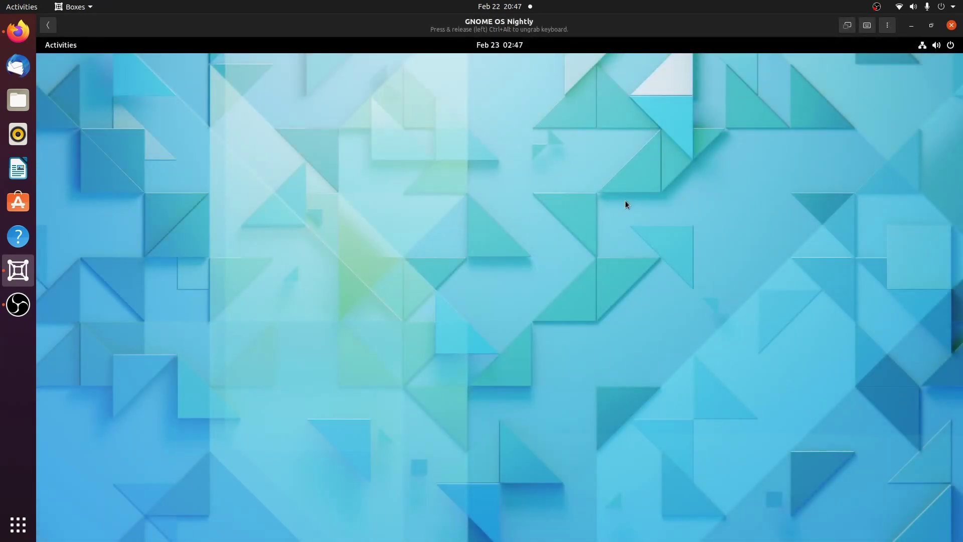
left_click(847, 25)
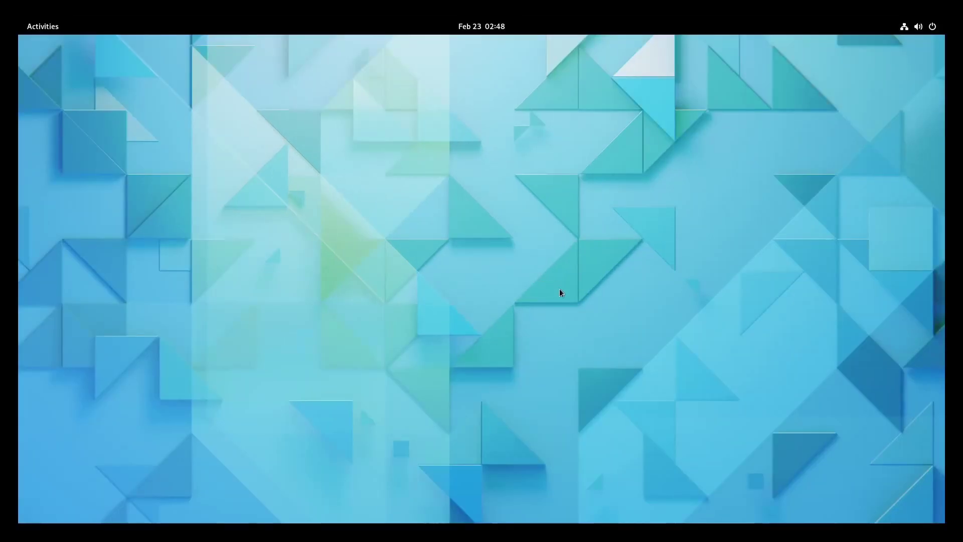
Open Settings from the desktop menu and switch Appearance to the Dark style.
right_click(439, 221)
left_click(481, 278)
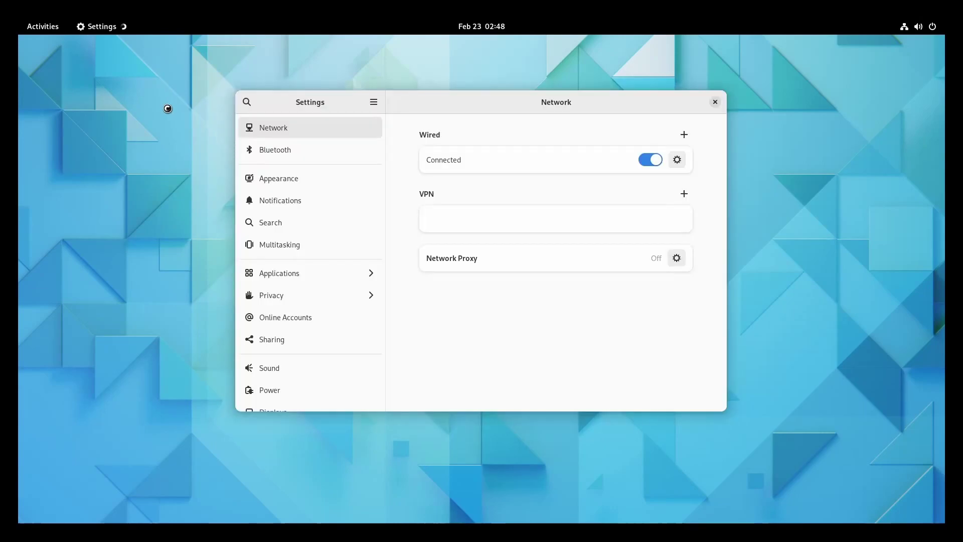
left_click(304, 182)
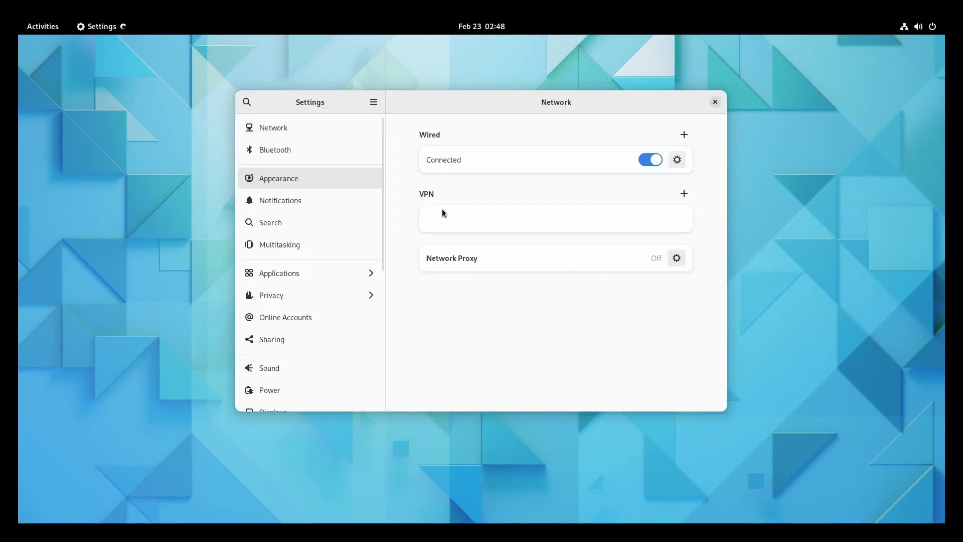
left_click(631, 207)
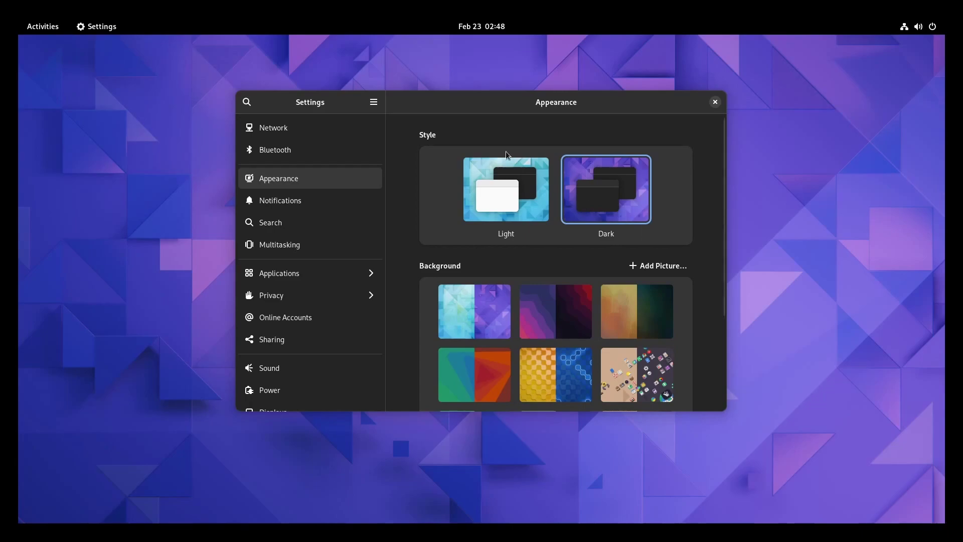
Apply the amber-and-teal gradient wallpaper and enlarge the Settings window to show the Style section.
scroll(447, 237, "down", 5)
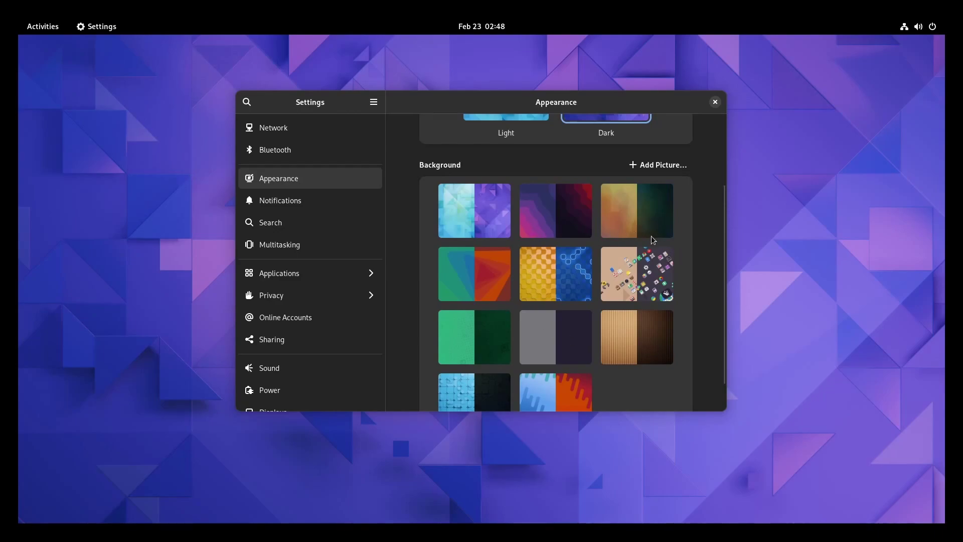
left_click(556, 210)
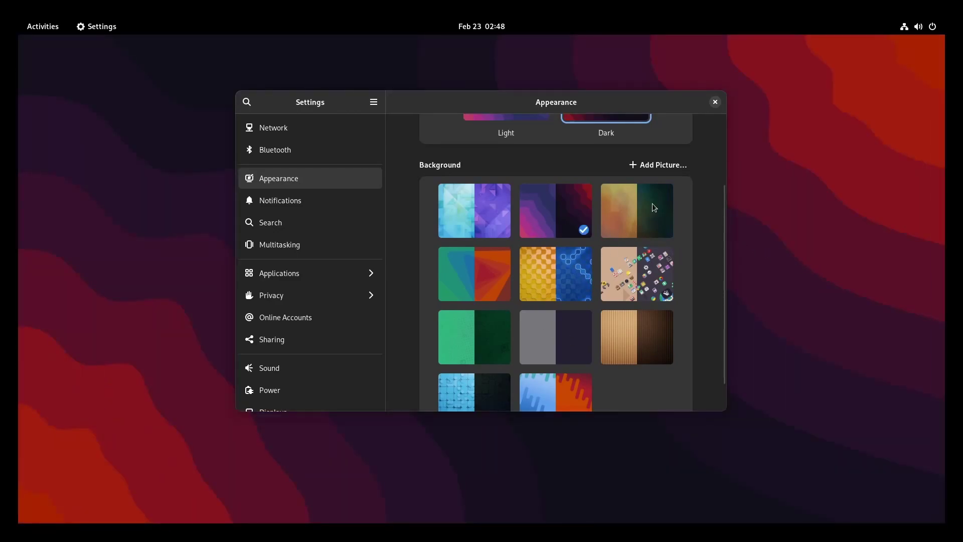
left_click(640, 232)
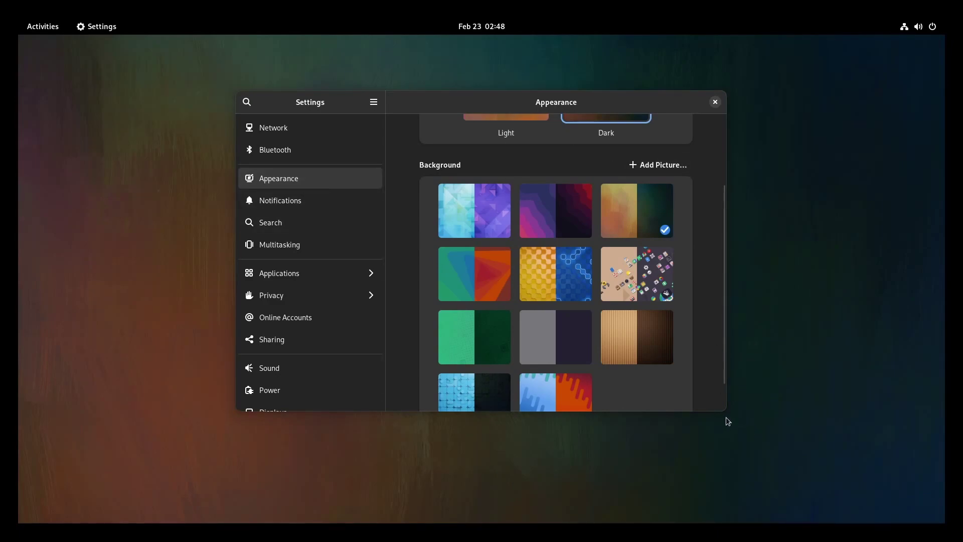
left_click_drag(728, 422, 804, 472)
left_click_drag(487, 101, 454, 61)
left_click_drag(795, 436, 815, 524)
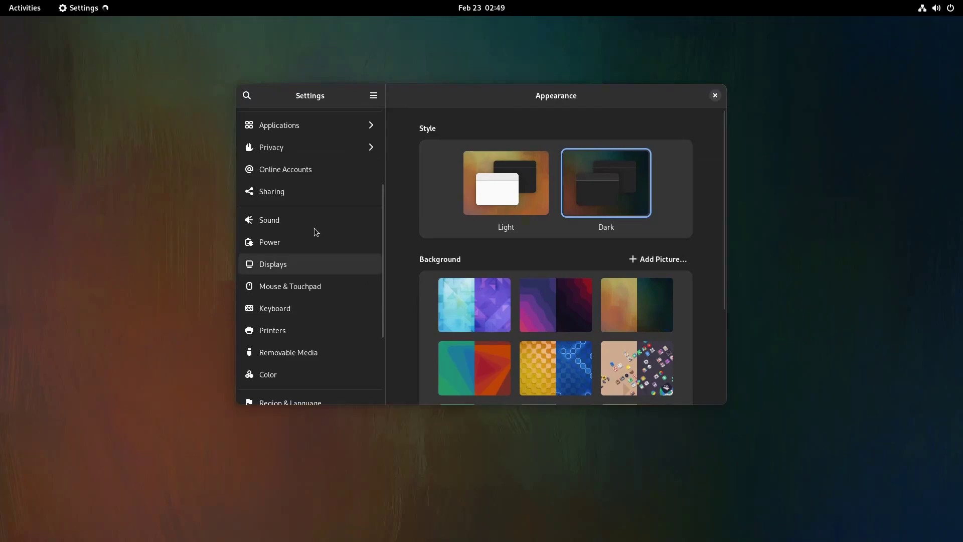
Visit the Sound, Power, Displays, Mouse & Touchpad and Keyboard settings pages in turn.
scroll(316, 229, "up", 5)
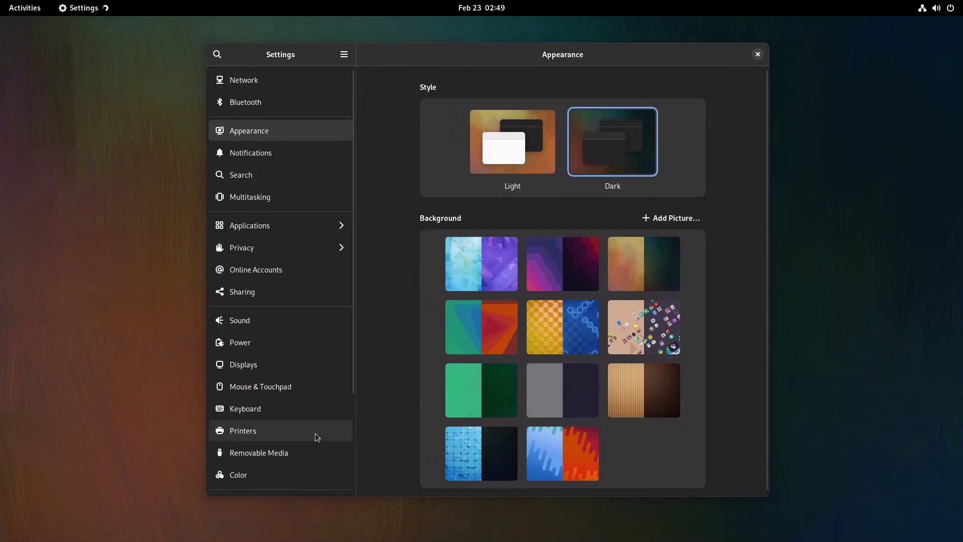
scroll(308, 365, "down", 5)
scroll(305, 301, "up", 5)
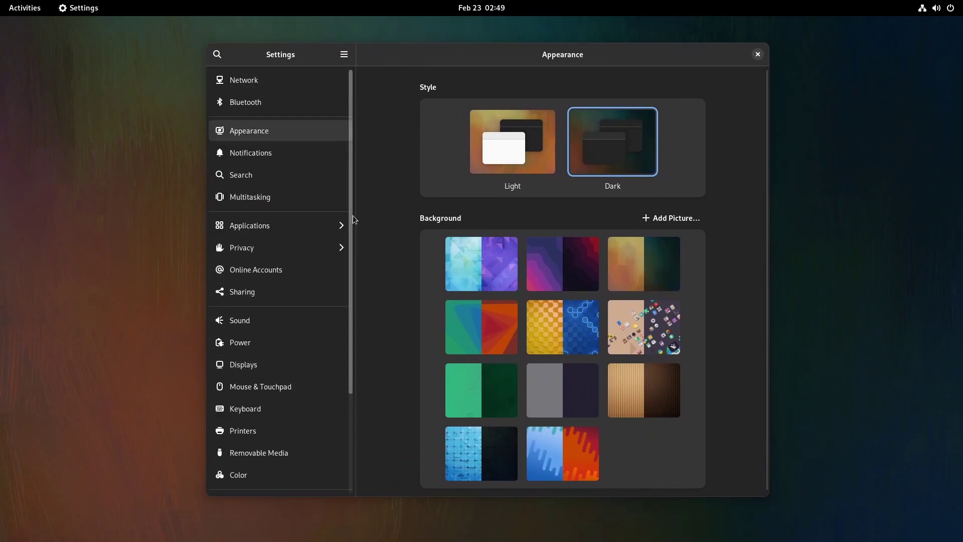
left_click_drag(354, 154, 326, 112)
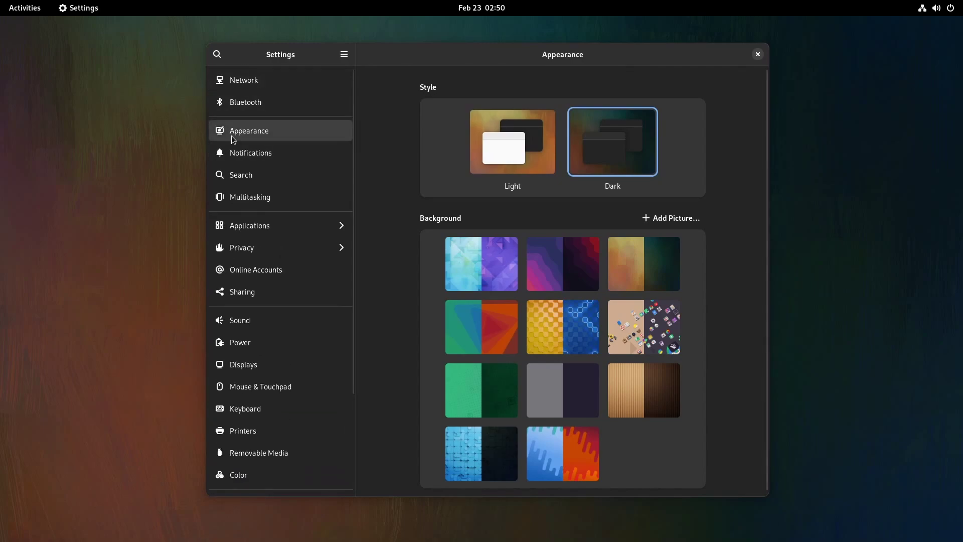
left_click(269, 326)
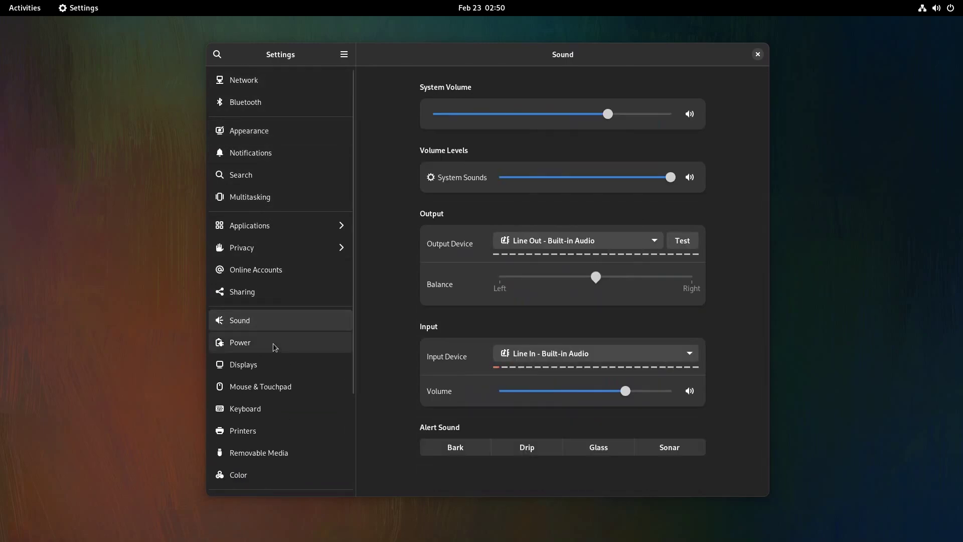
left_click(273, 343)
left_click(265, 372)
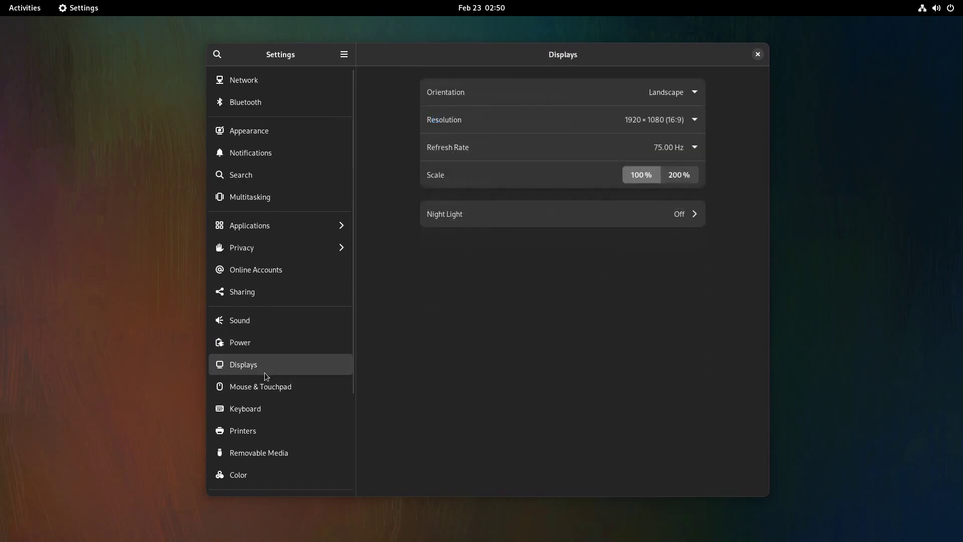
left_click(268, 388)
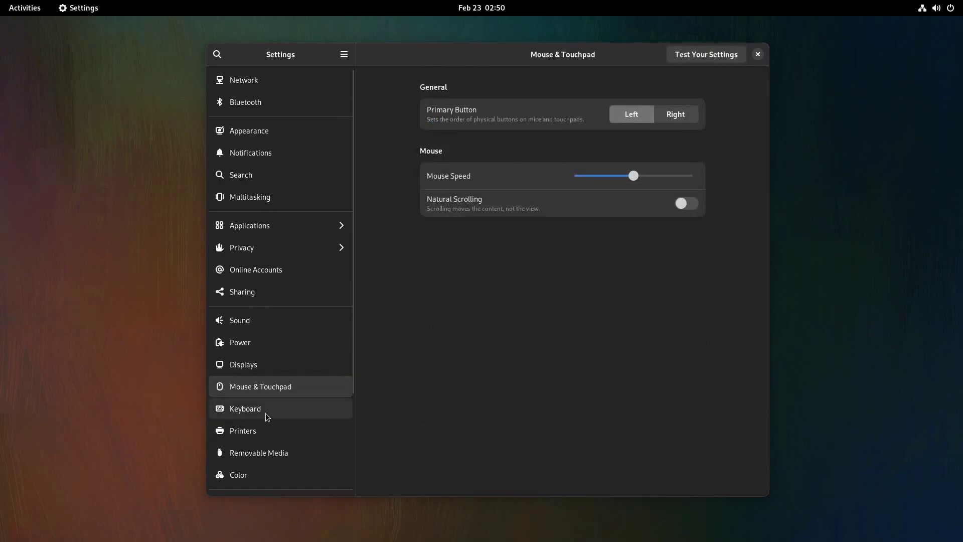
left_click(266, 413)
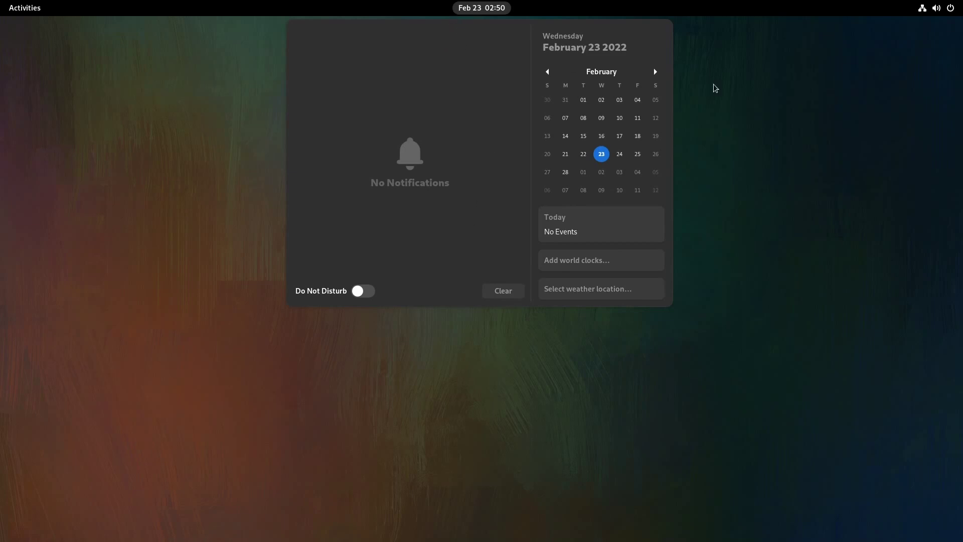
Close the calendar panel, review the Power Off / Log Out options, then view the next workspace in Activities.
left_click(929, 113)
left_click(936, 8)
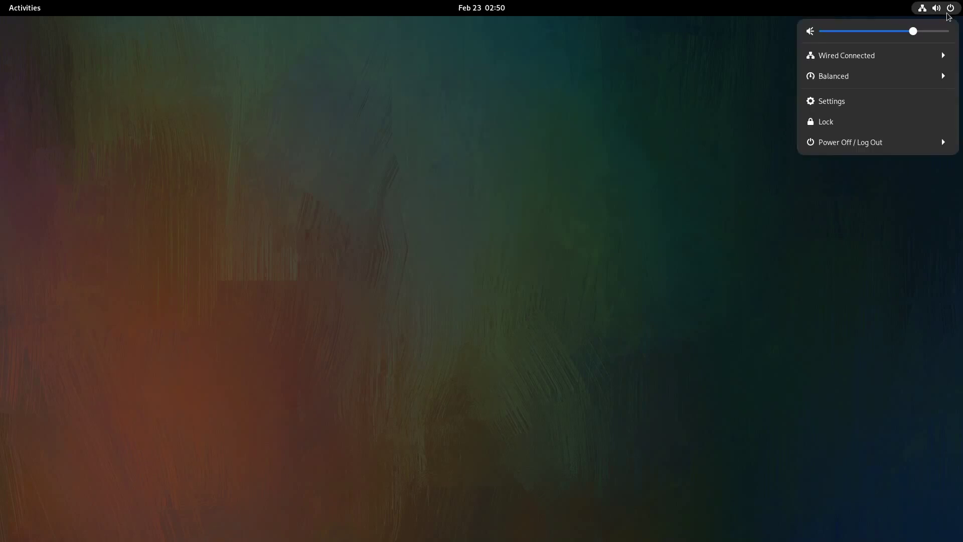
left_click(904, 146)
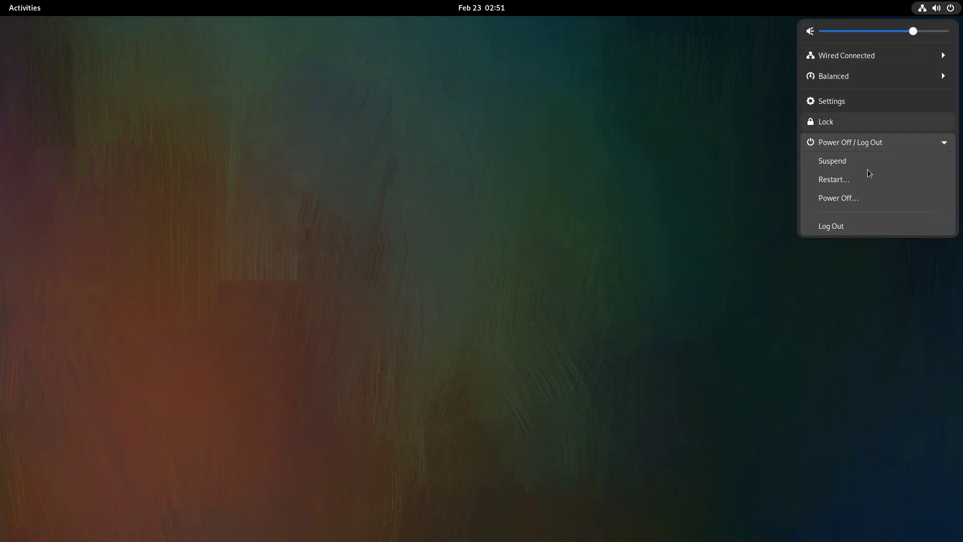
left_click(603, 258)
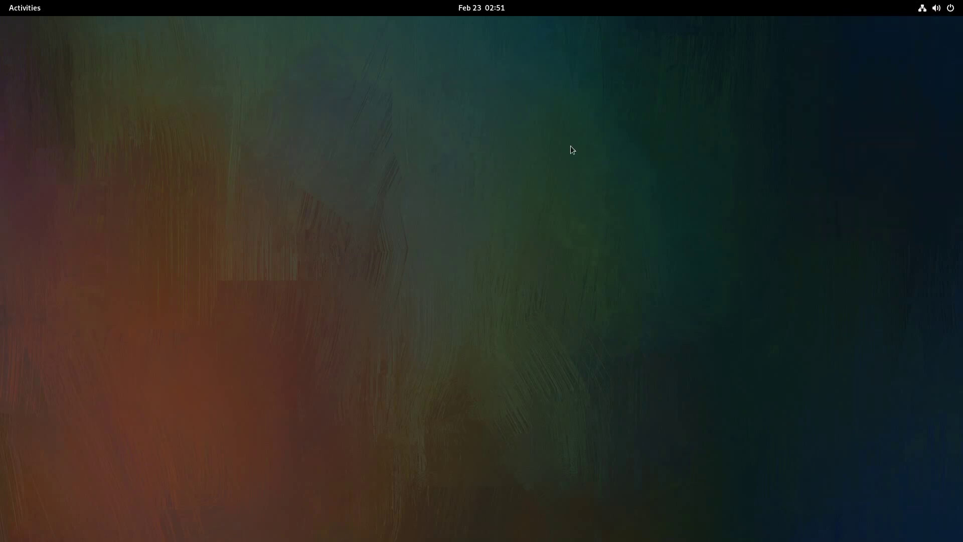
left_click(30, 8)
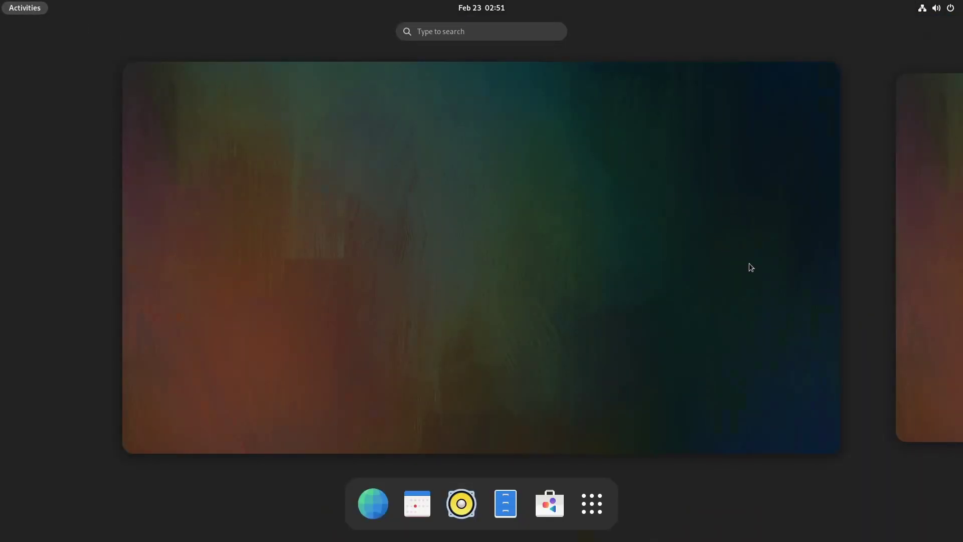
left_click(947, 275)
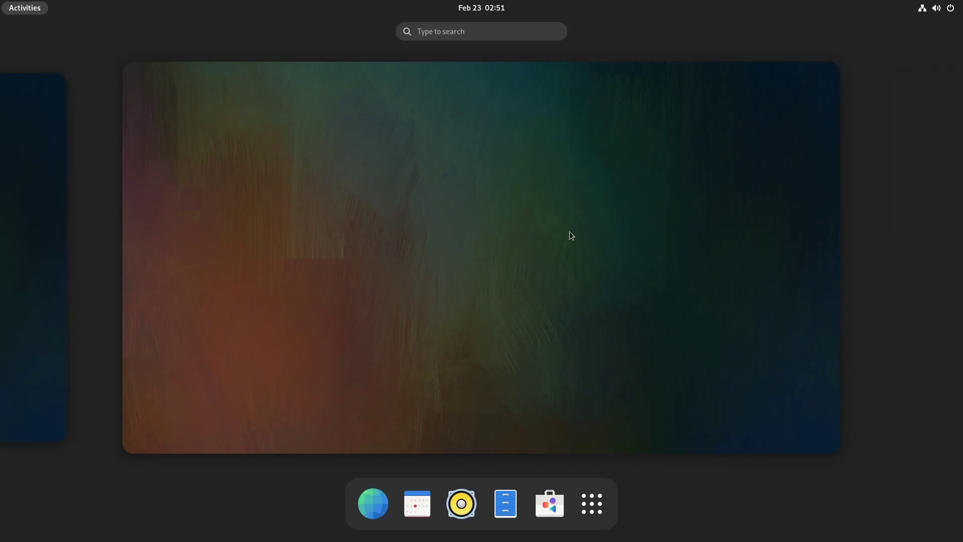
Launch Tour from the app grid, page through to its final slide, close it, and open Files.
left_click(602, 504)
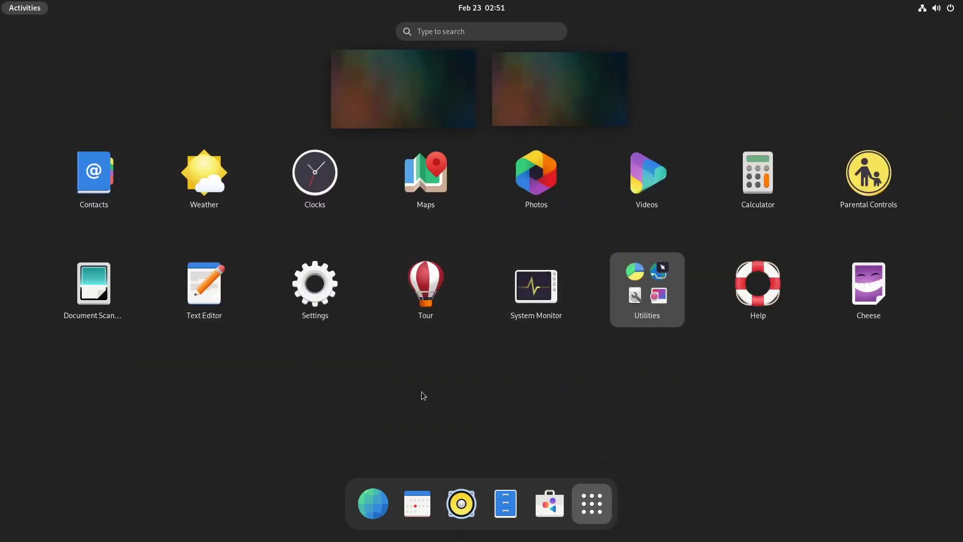
left_click(417, 278)
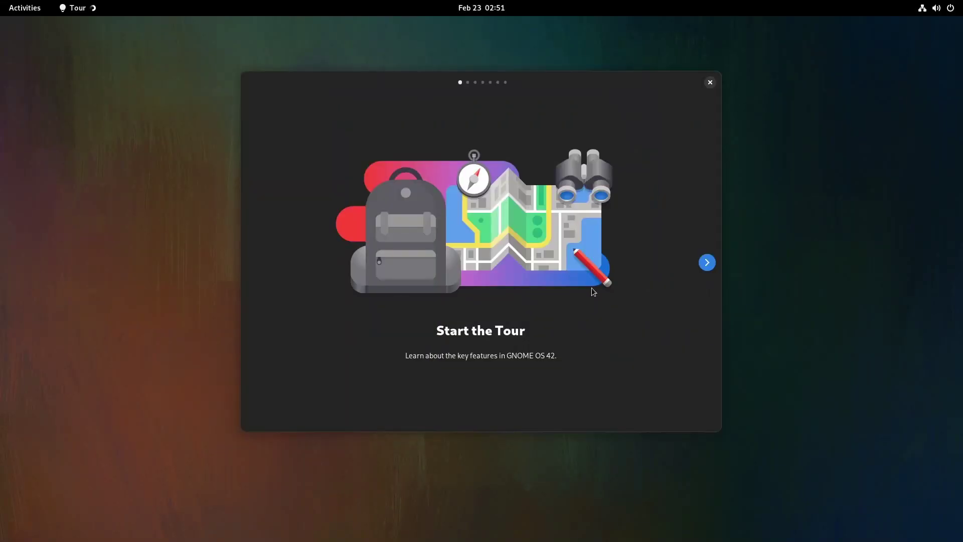
left_click(708, 263)
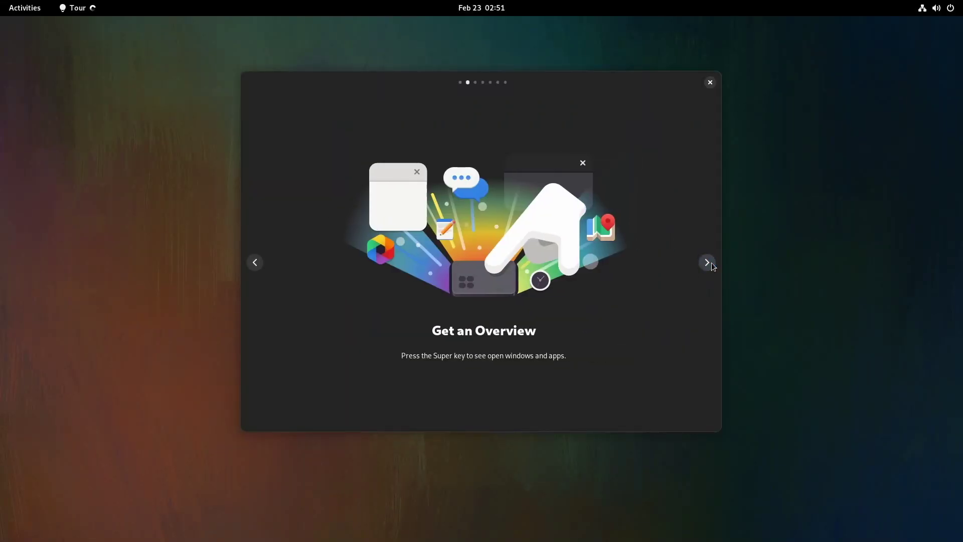
left_click(711, 263)
left_click(711, 263)
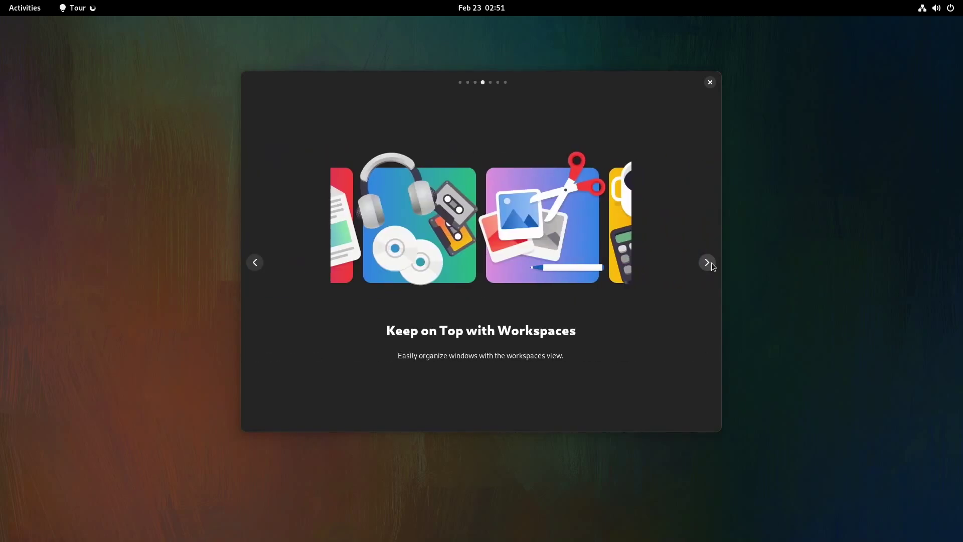
left_click(712, 263)
left_click(711, 262)
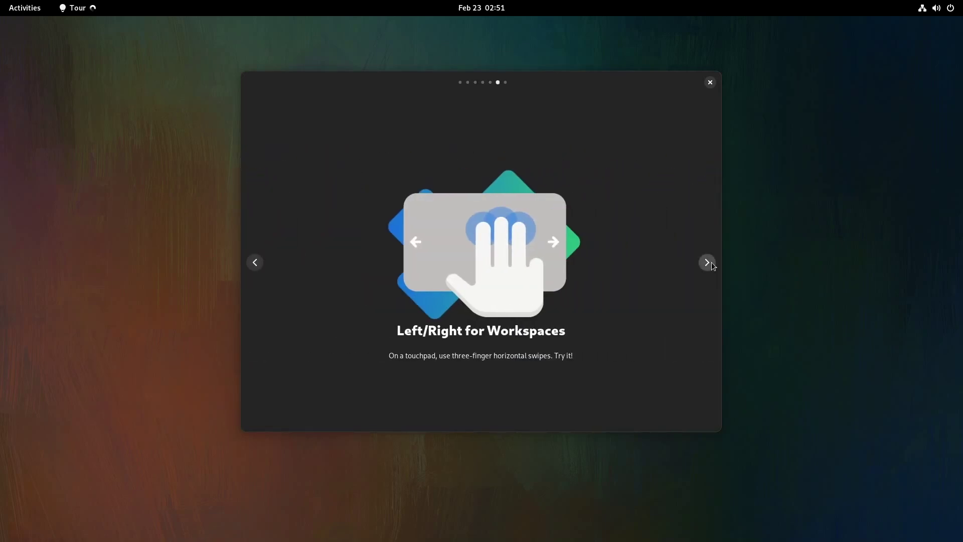
left_click(711, 262)
left_click(710, 81)
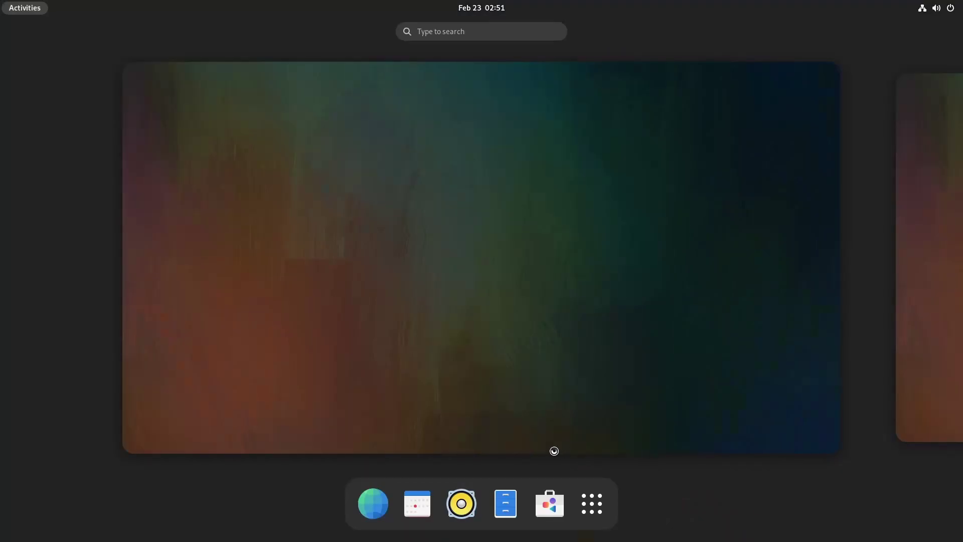
left_click(505, 503)
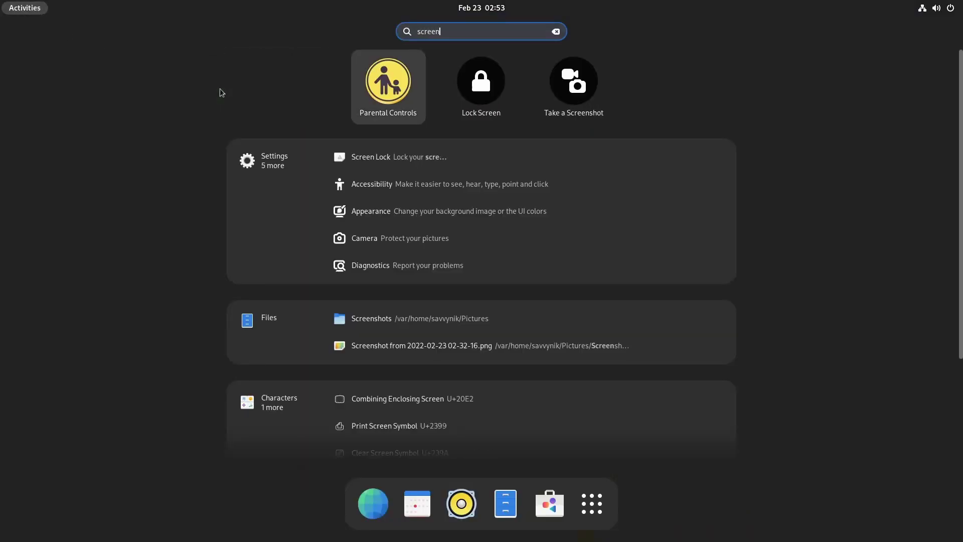
Launch Take a Screenshot from the search results and choose Selection mode over Screen.
key("Right")
key("Right")
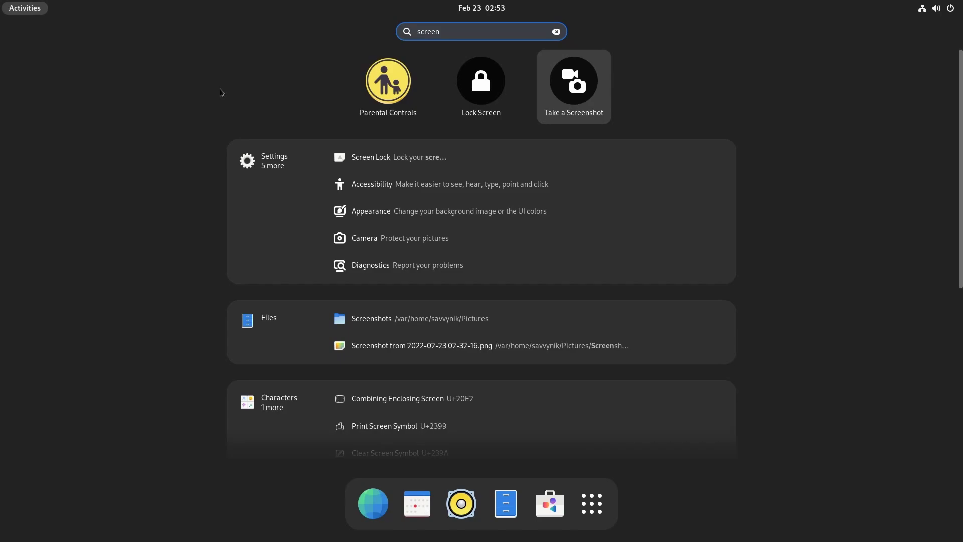
key("Return")
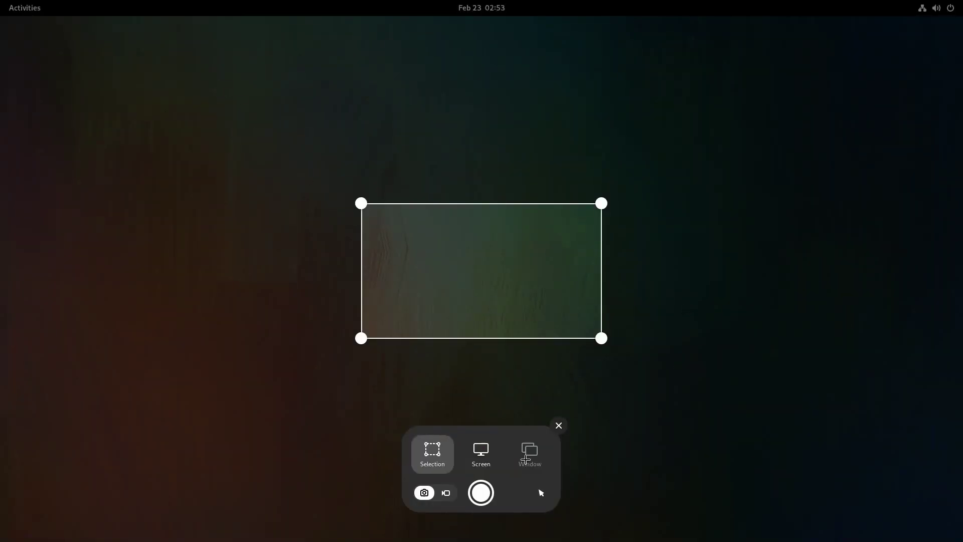
left_click(486, 450)
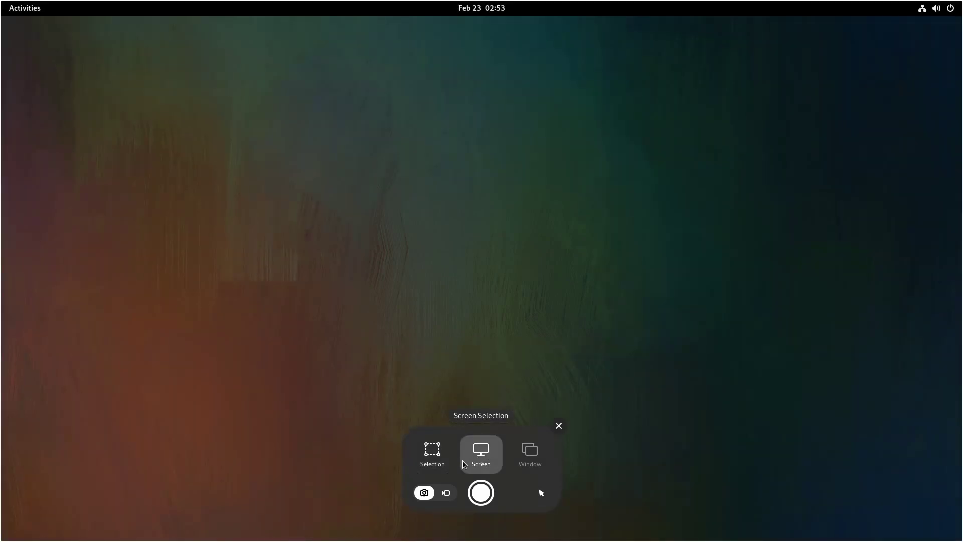
left_click(435, 451)
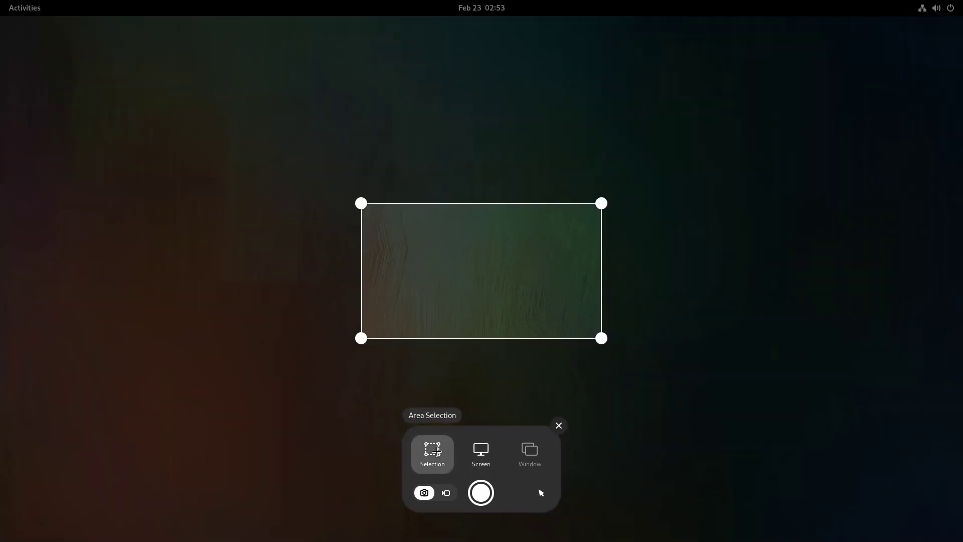
Resize and move the square capture area over the wallpaper and take the still screenshot.
left_click_drag(358, 351, 317, 409)
left_click_drag(407, 196, 432, 131)
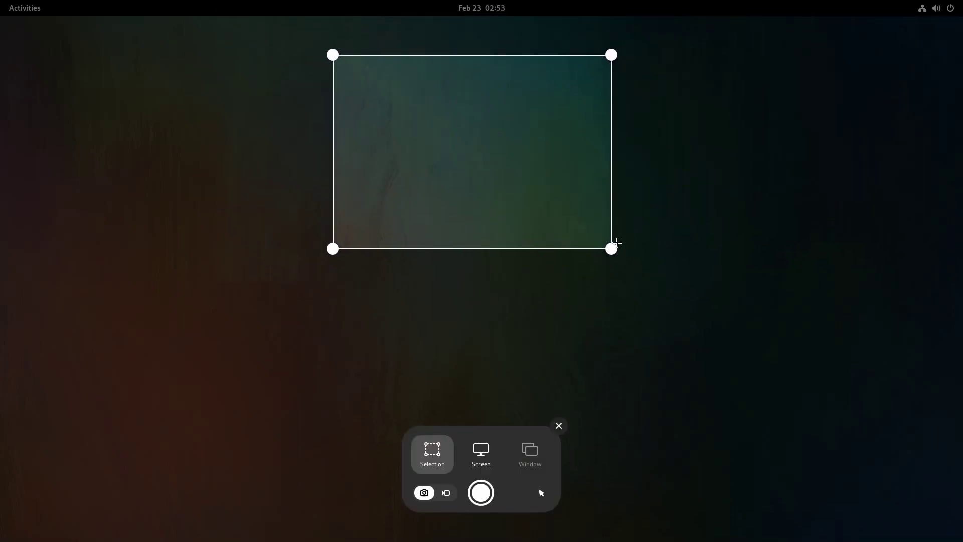
left_click_drag(611, 250, 585, 304)
left_click_drag(508, 205, 641, 187)
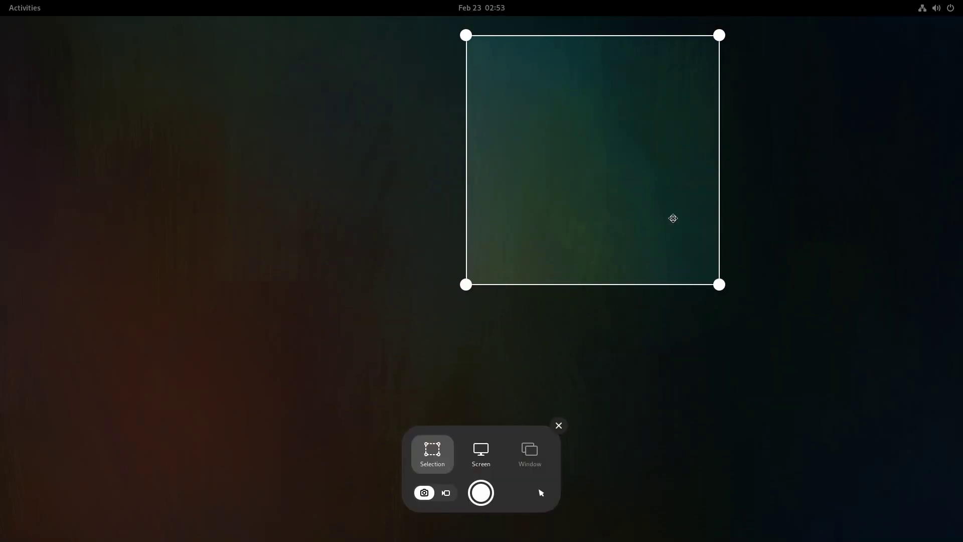
left_click(446, 494)
left_click(425, 493)
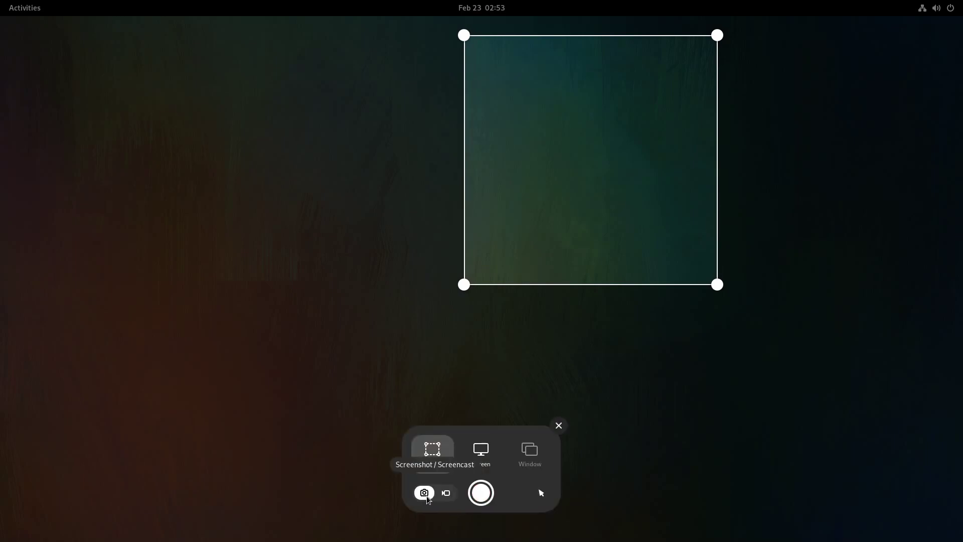
left_click(481, 493)
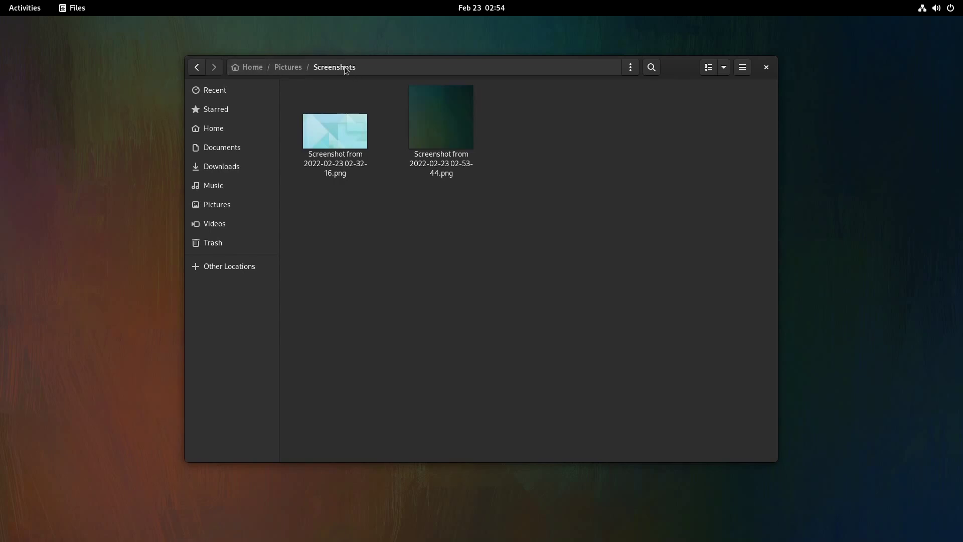
Select and then deselect the two screenshot files, and close the Files window.
left_click_drag(487, 166, 298, 128)
left_click(556, 229)
left_click(767, 67)
Capture a square area near the top centre with Print Screen, leaving the pointer excluded.
key("Print")
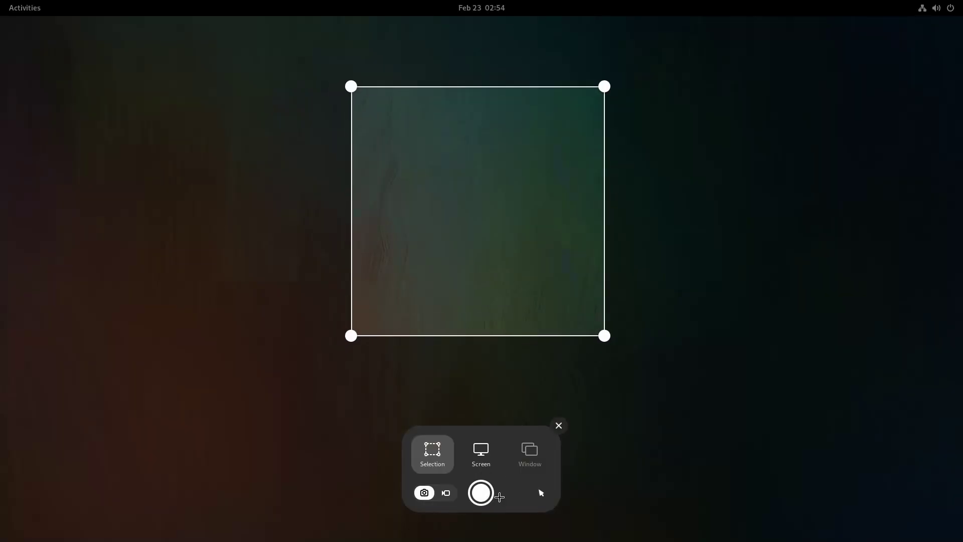
left_click(541, 493)
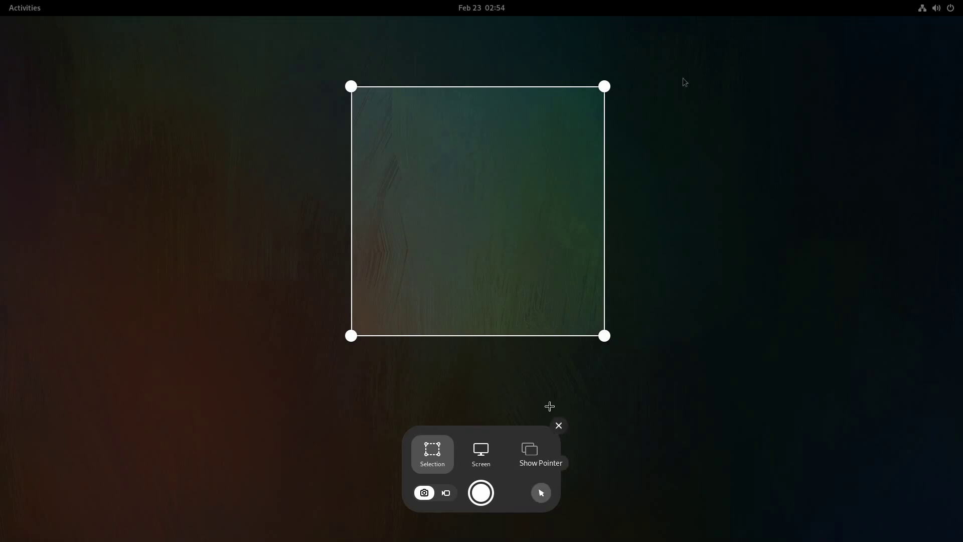
left_click_drag(559, 142, 709, 103)
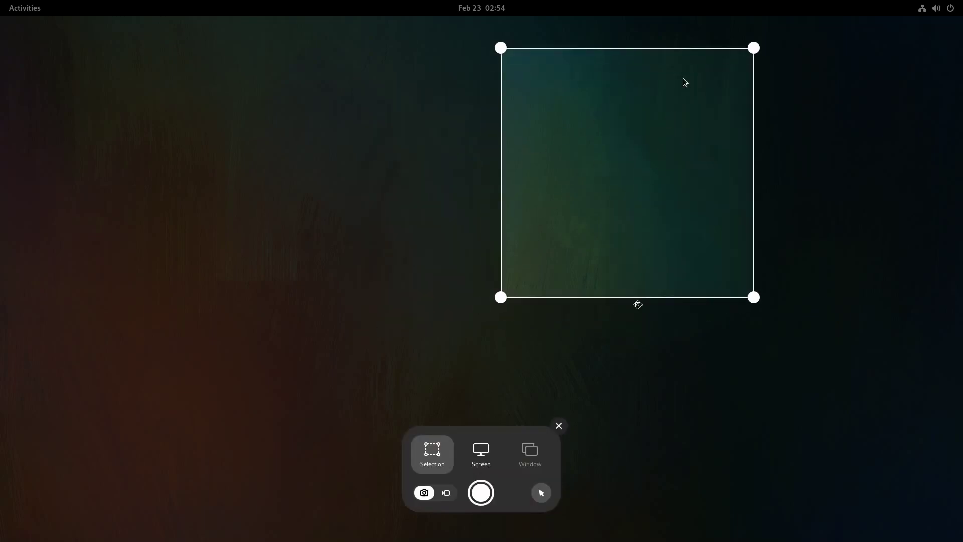
left_click(538, 494)
left_click_drag(613, 277, 494, 472)
left_click(481, 493)
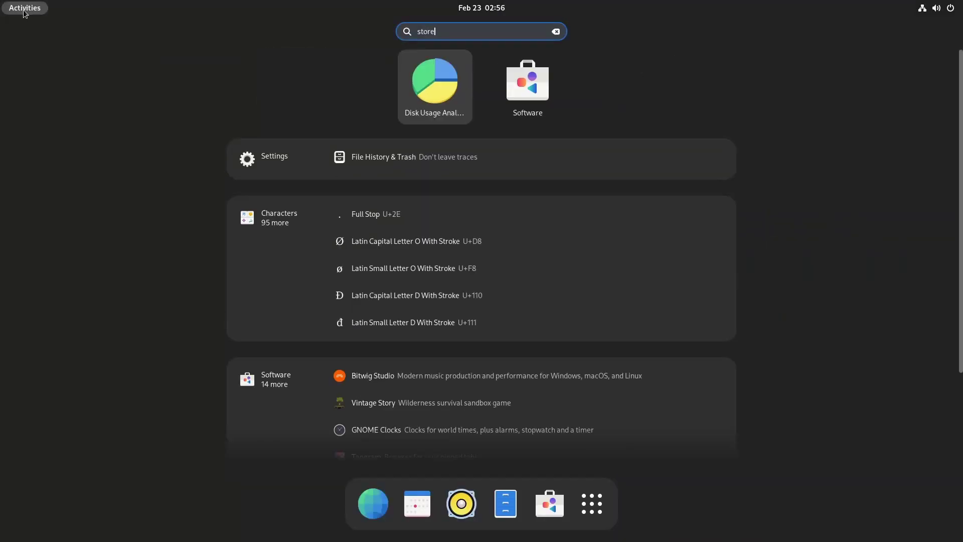
Launch Software, check the Installed and Updates pages, and scroll through the Explore gallery.
key("Return")
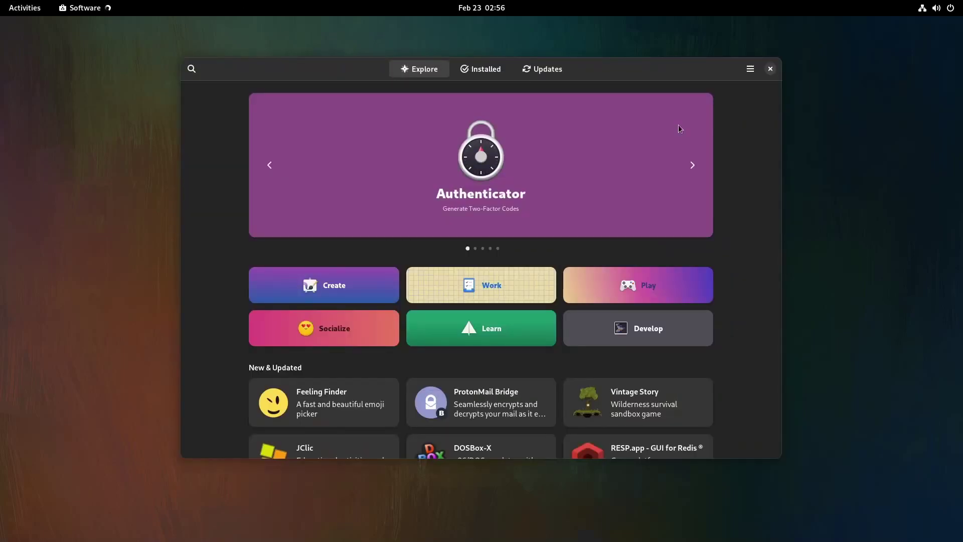
left_click(479, 69)
left_click(544, 73)
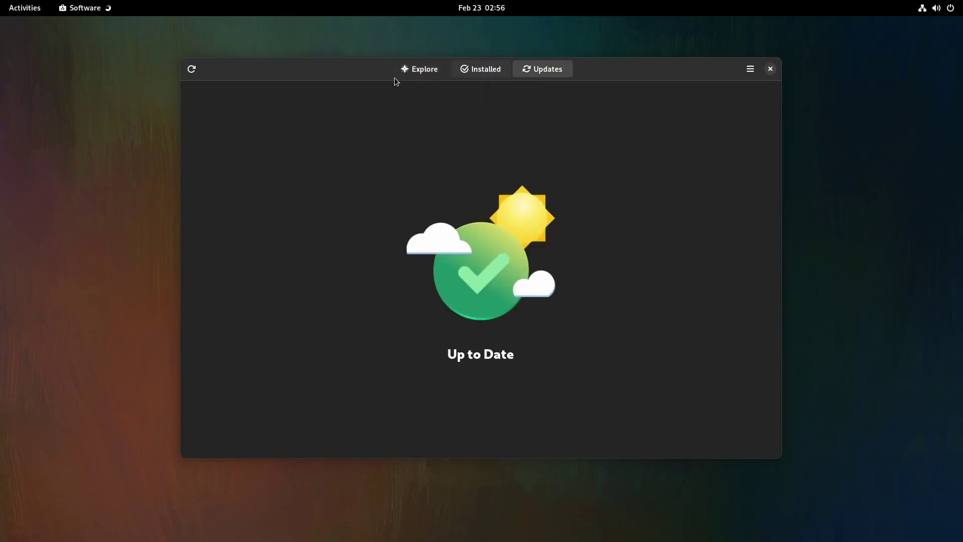
left_click(410, 75)
scroll(675, 240, "down", 3)
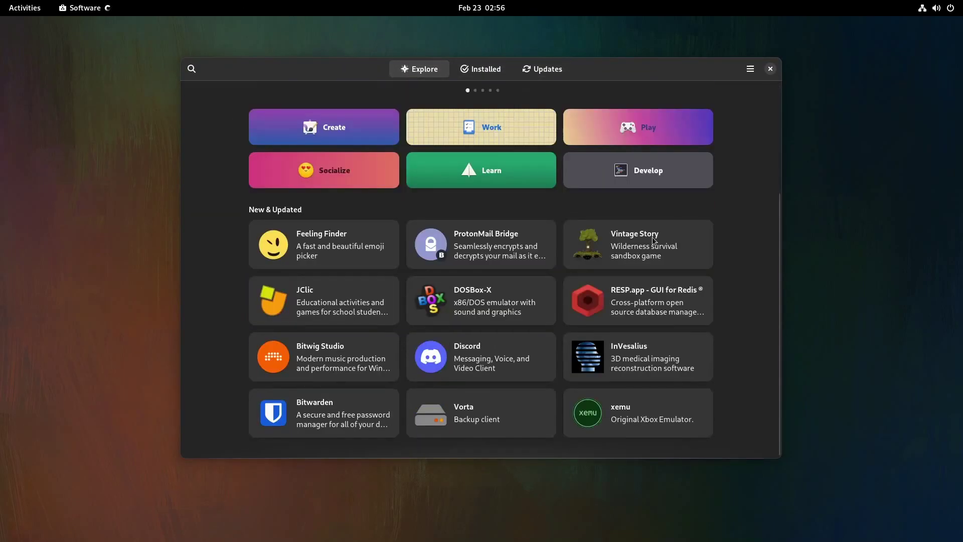
scroll(707, 251, "up", 3)
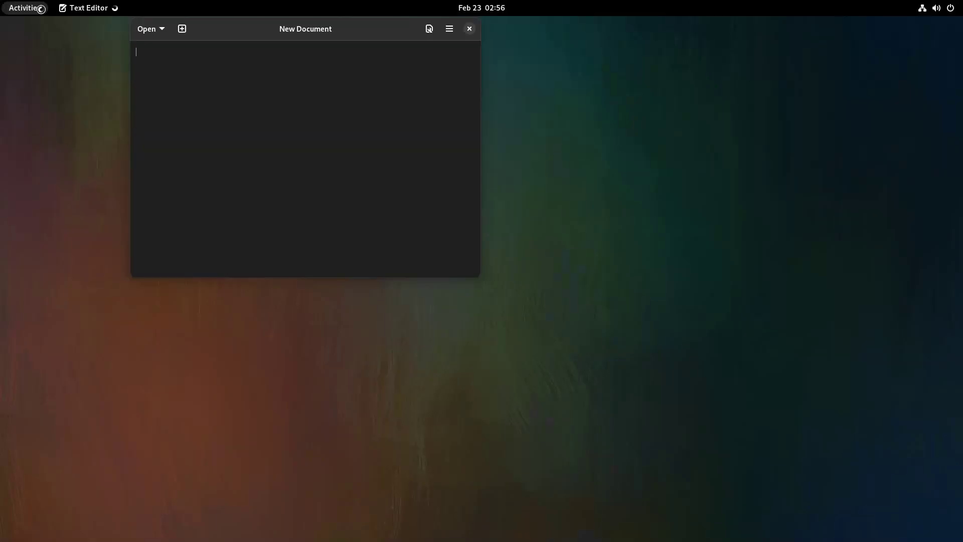
Open About Text Editor from the main menu and select the 42.alpha2 version text.
left_click(449, 30)
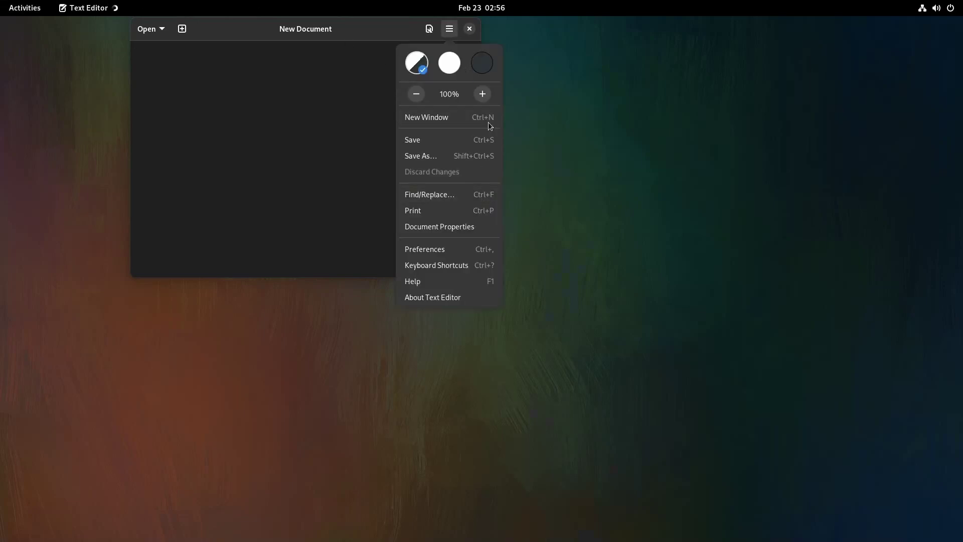
left_click(442, 297)
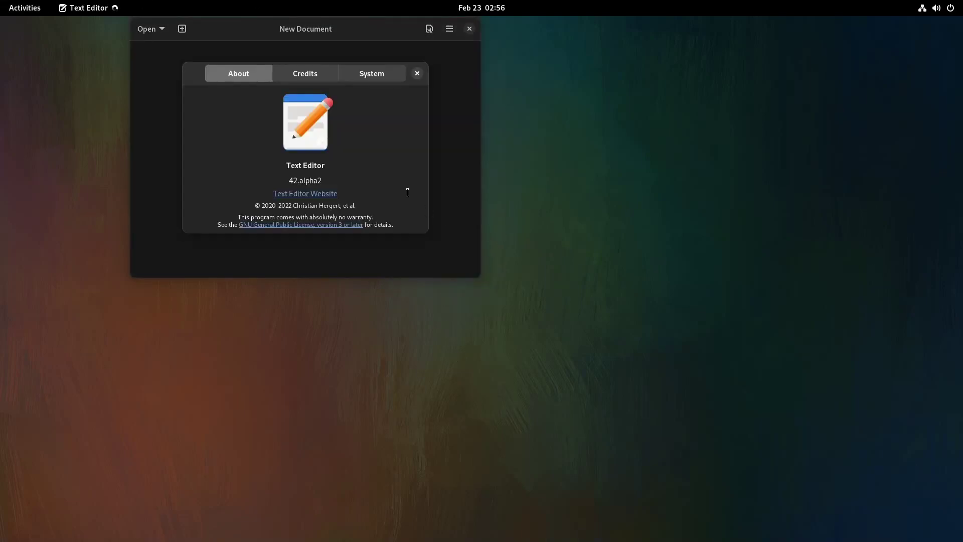
triple_click(320, 186)
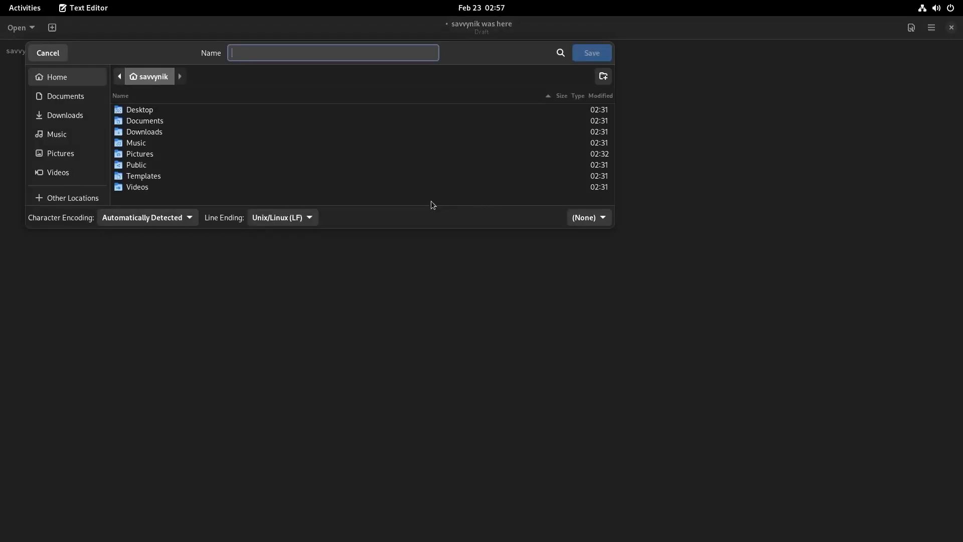
Choose the Documents folder and enter the user's name as the file name.
left_click(63, 96)
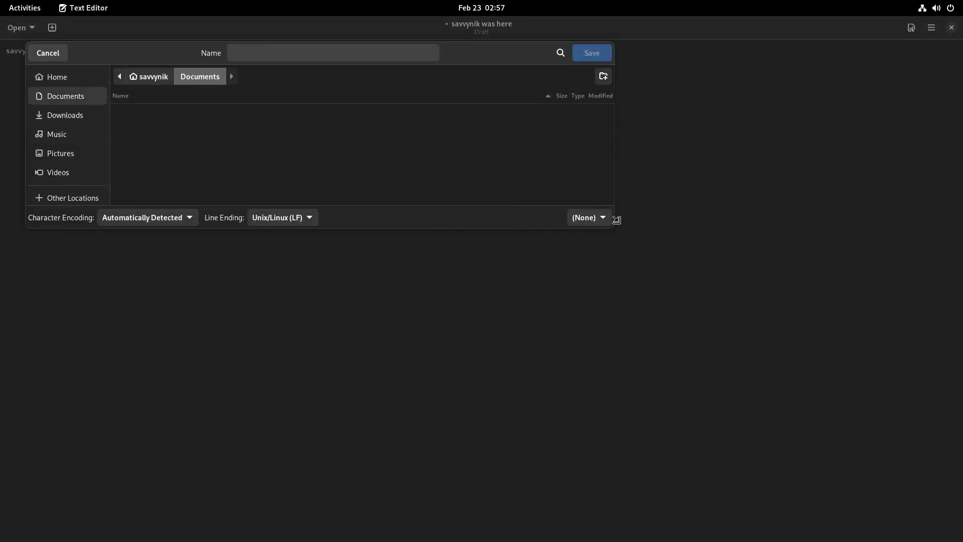
left_click(329, 53)
type("savvynik")
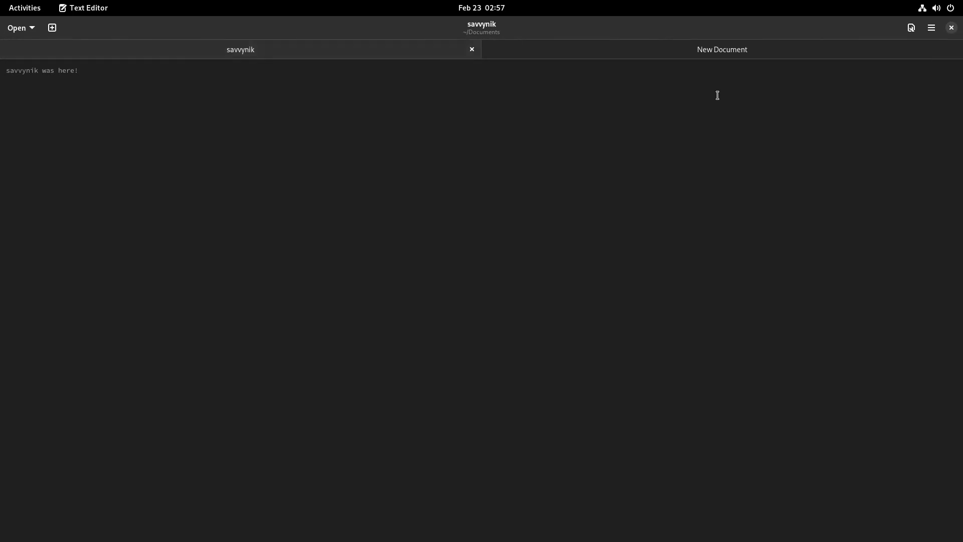
Turn on line numbers for the note, trying Right Margin shading briefly and turning it back off.
left_click(912, 28)
left_click(904, 69)
left_click(912, 28)
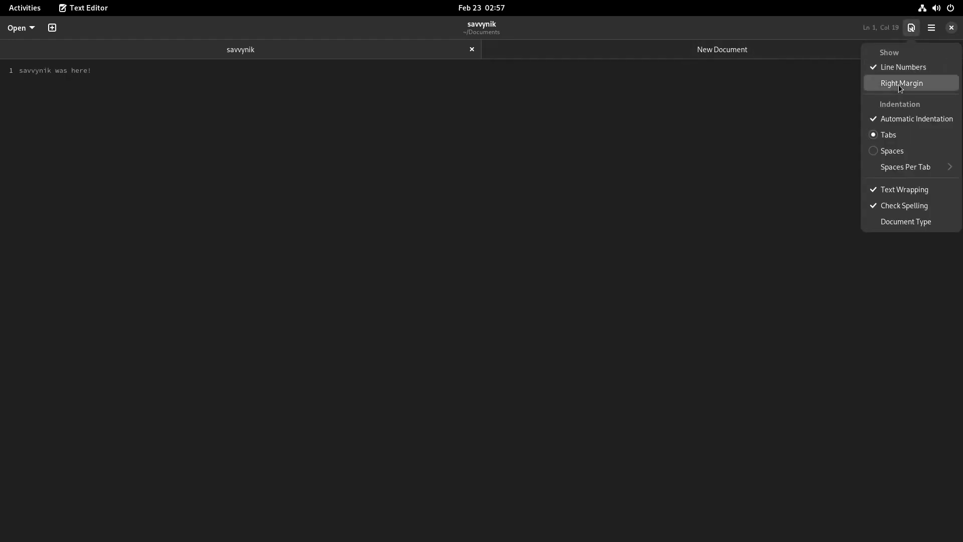
left_click(902, 81)
left_click(914, 30)
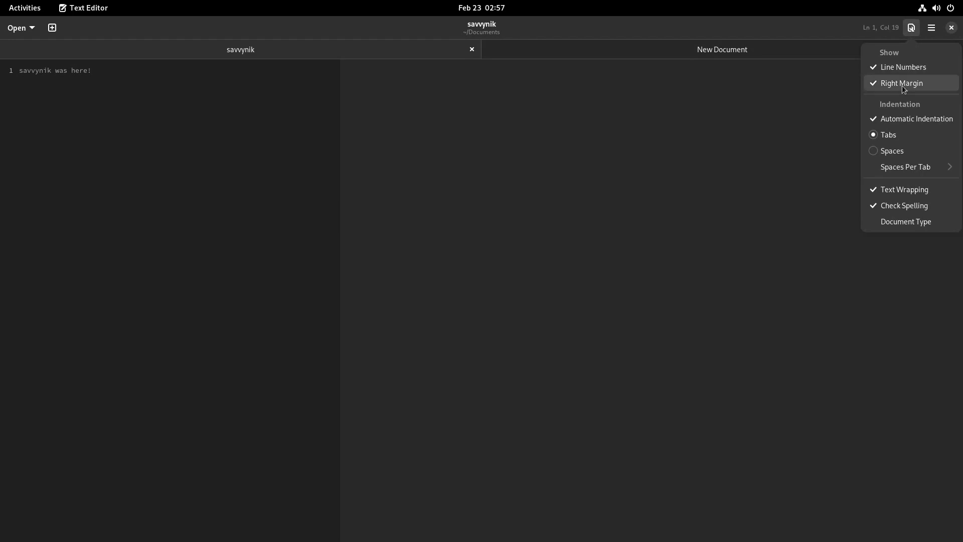
left_click(902, 83)
left_click(912, 29)
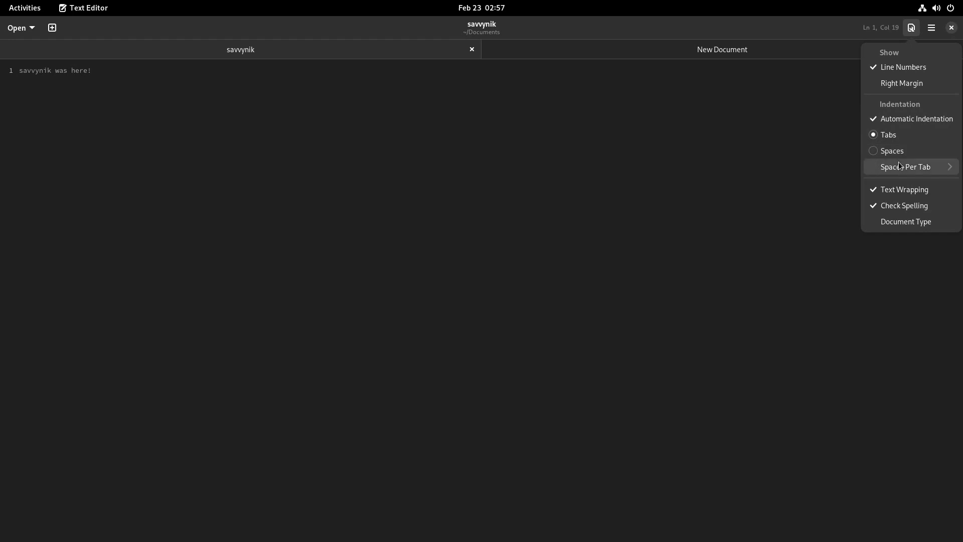
Filter the Document Type list by 'c++' and choose C++ as the document's language.
left_click(906, 222)
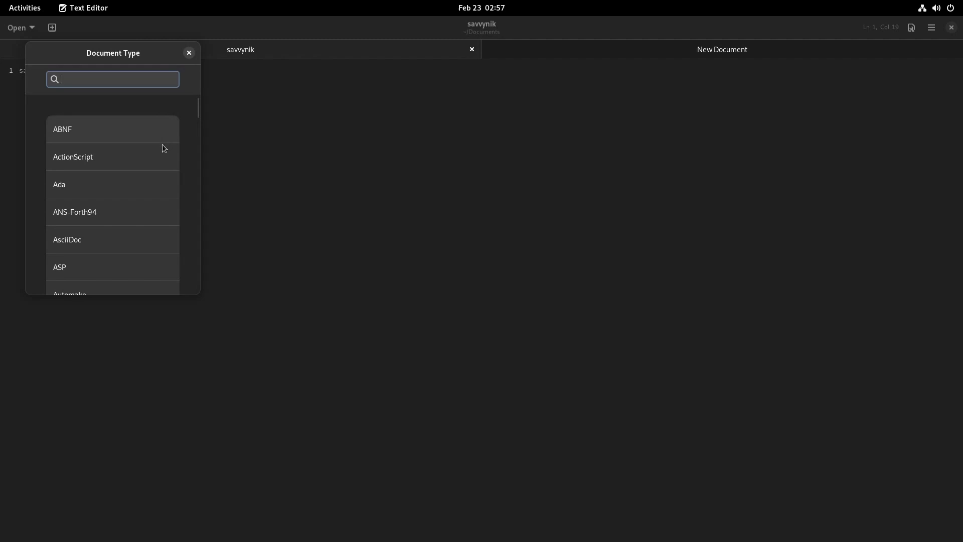
scroll(148, 201, "down", 5)
scroll(165, 180, "down", 10)
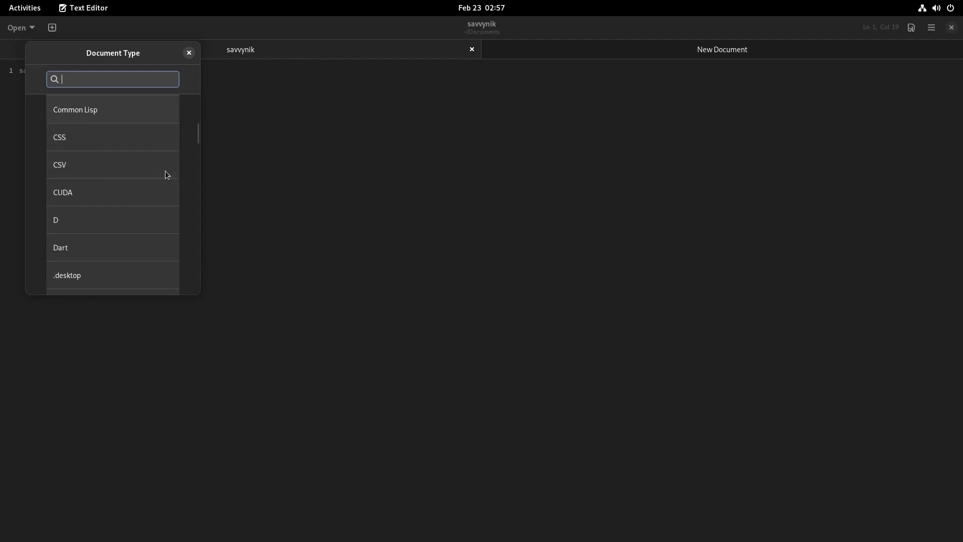
left_click_drag(196, 139, 200, 172)
type("c")
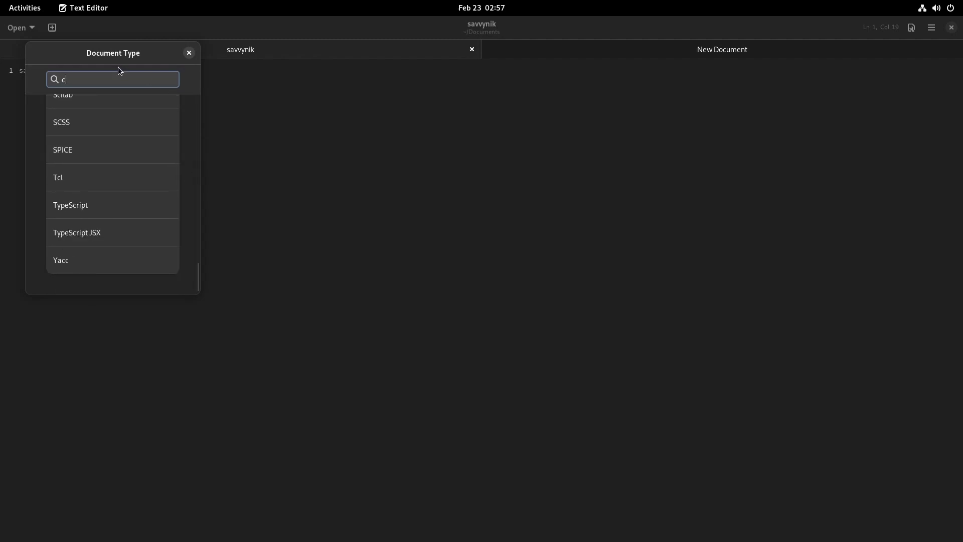
type("++")
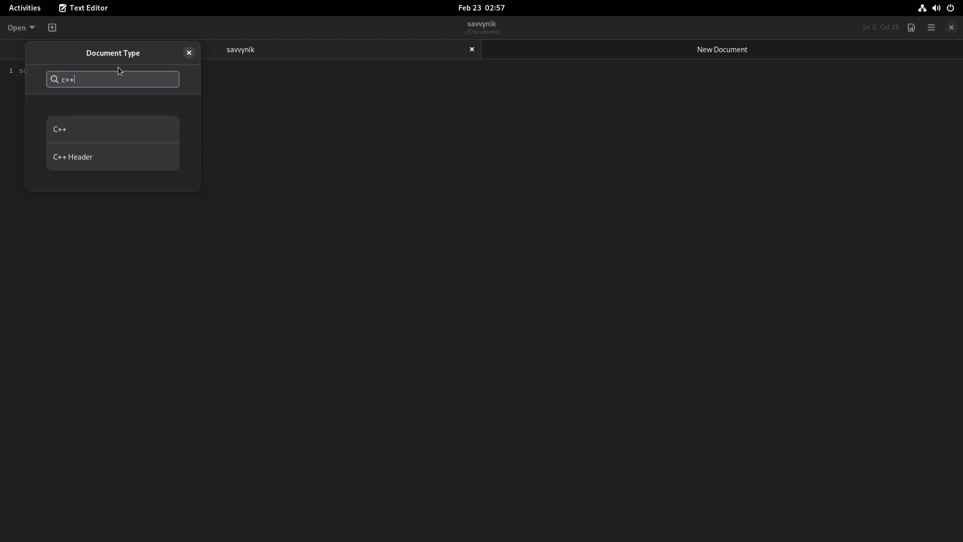
left_click(121, 130)
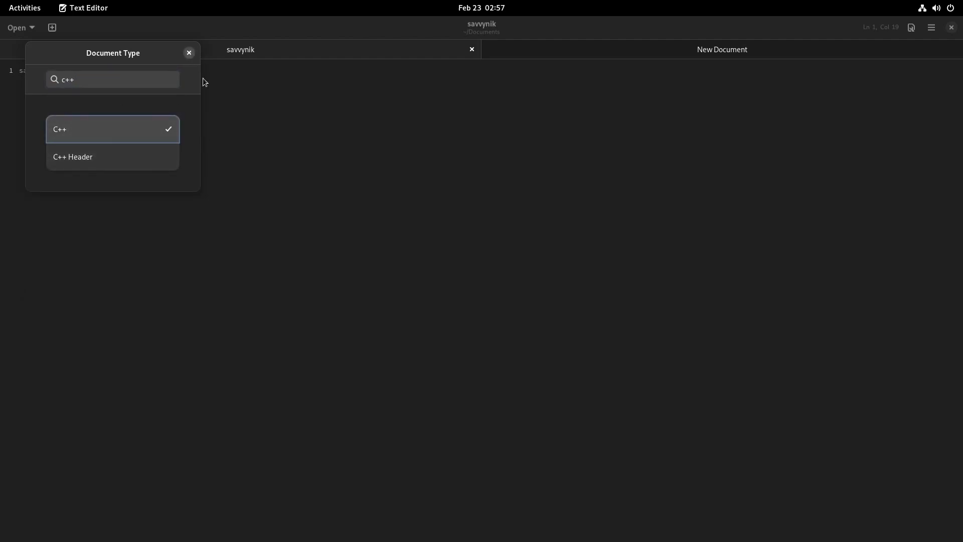
Replace the note with an int main() { body containing return 0;.
left_click(189, 53)
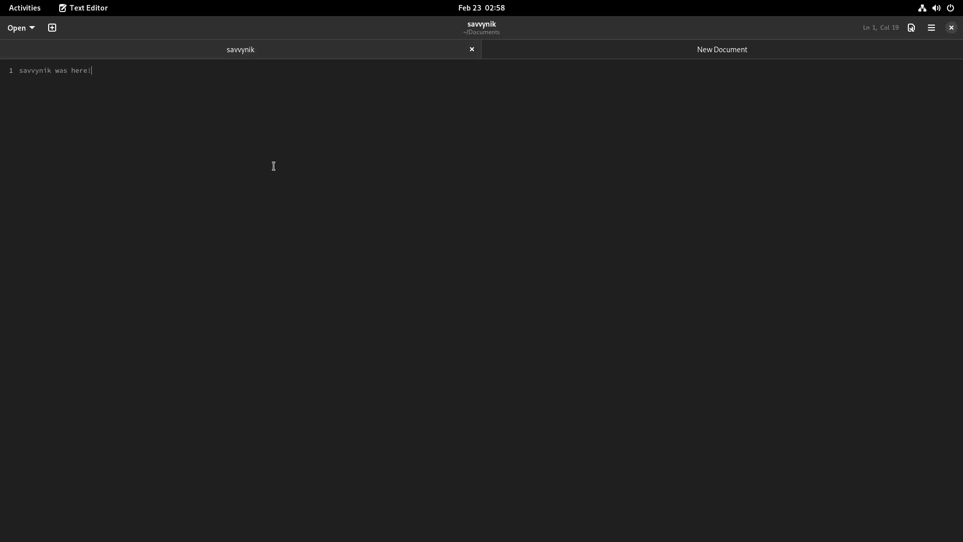
key("ctrl+a")
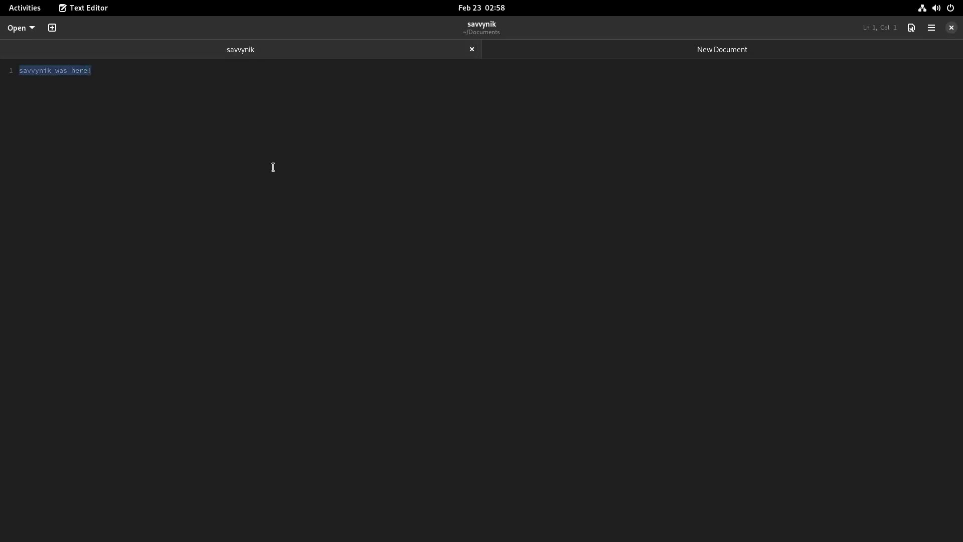
type("int")
type(" (")
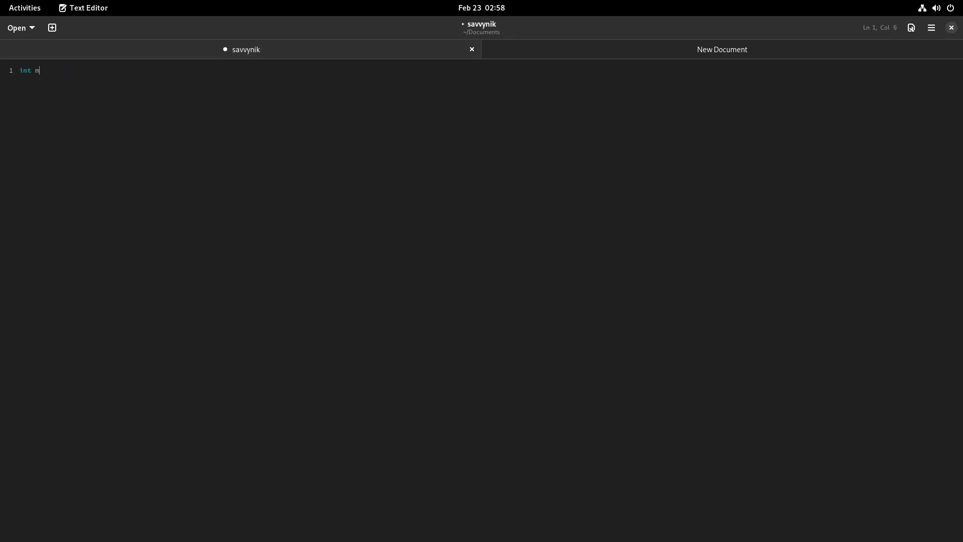
type("ain() {")
key("Return")
type("return 0;")
Add the include iostream line and 'using namespace std;' above main.
key("Up")
key("Home")
key("Return")
key("Up")
type("indl")
key("BackSpace")
type("clude iostream;")
key("Return")
type("using namesp")
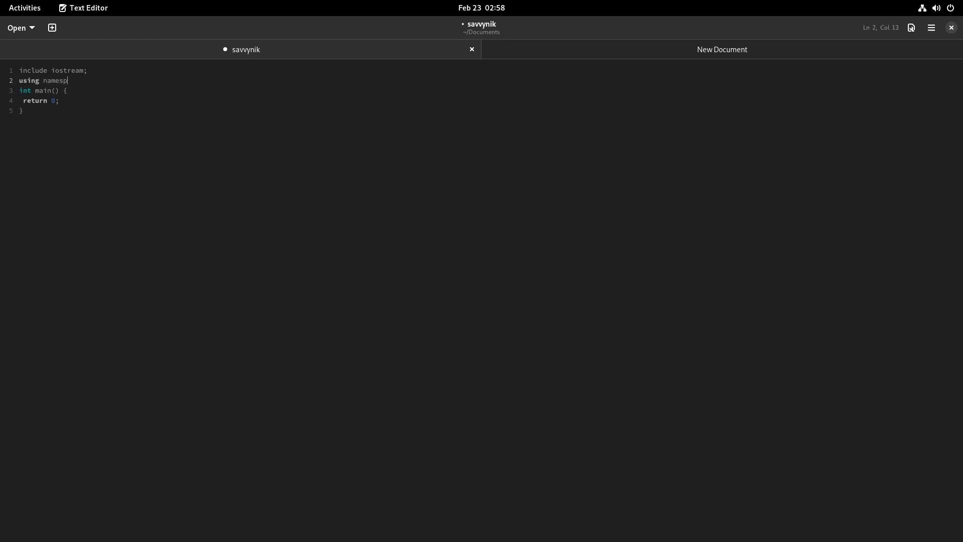
type("ace std;")
key("Return")
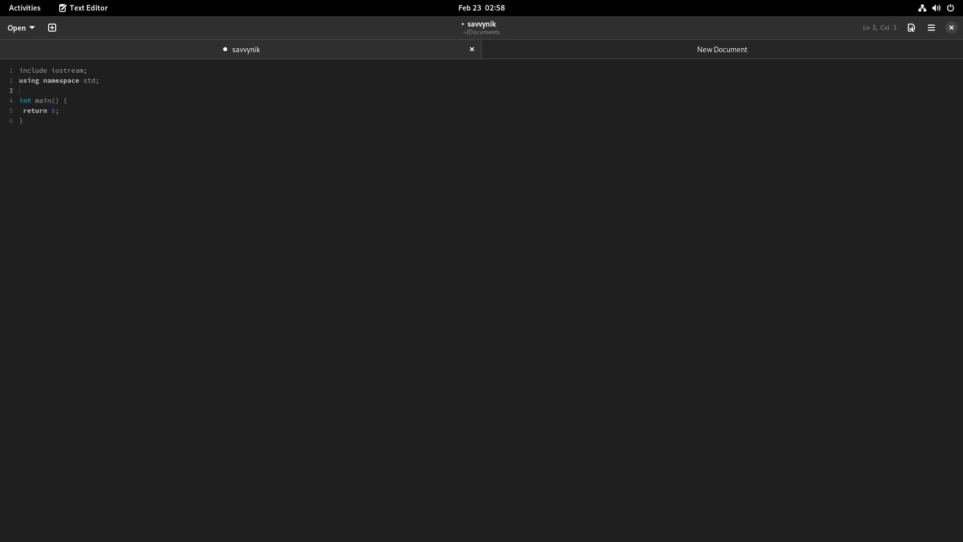
Save the C++ program with Ctrl+S.
left_click(386, 224)
key("ctrl+a")
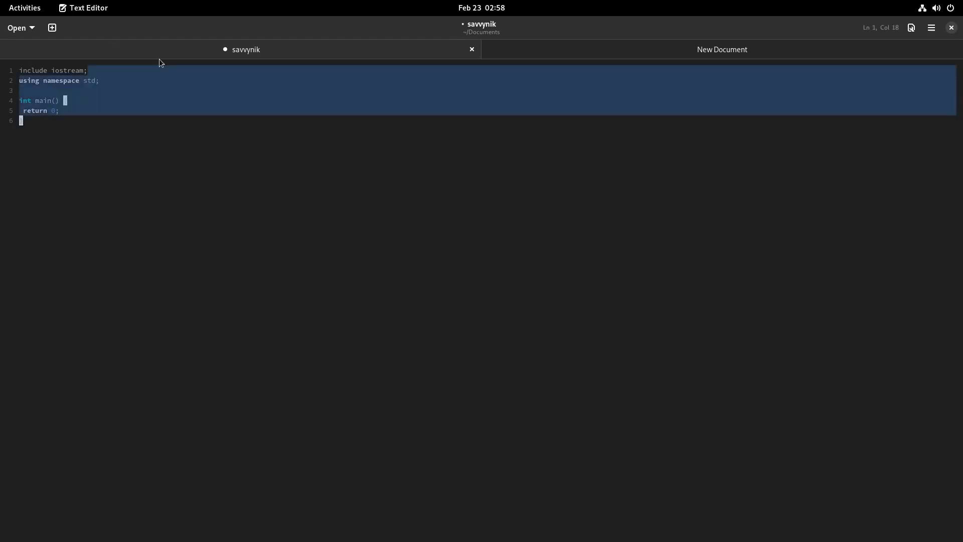
left_click(512, 198)
key("ctrl+s")
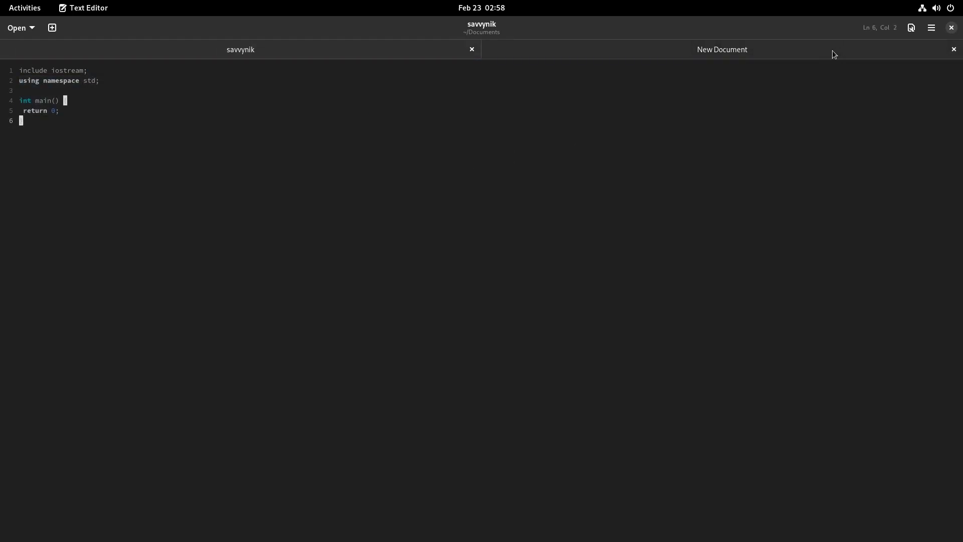
Try the light and dark styles, then set the editor style to follow the system.
left_click(933, 29)
left_click(912, 63)
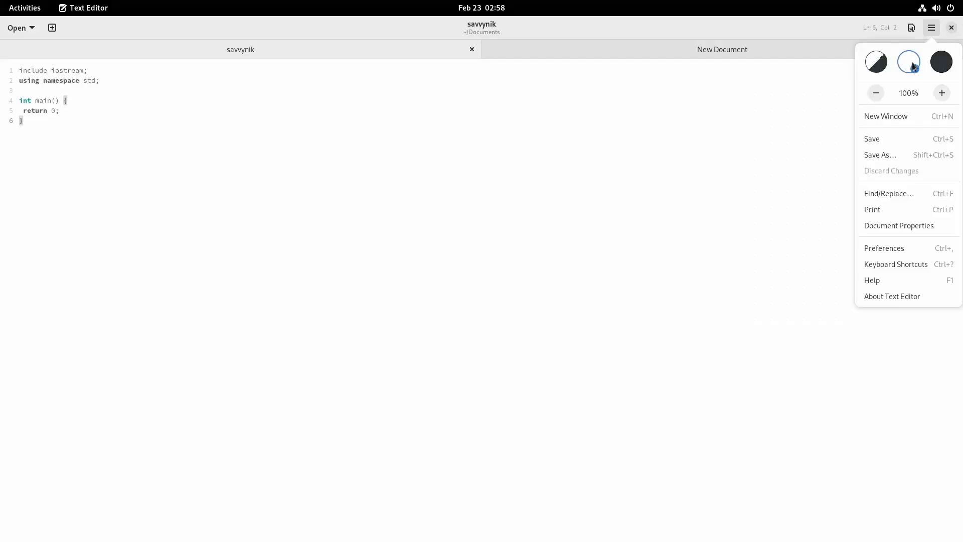
left_click(945, 64)
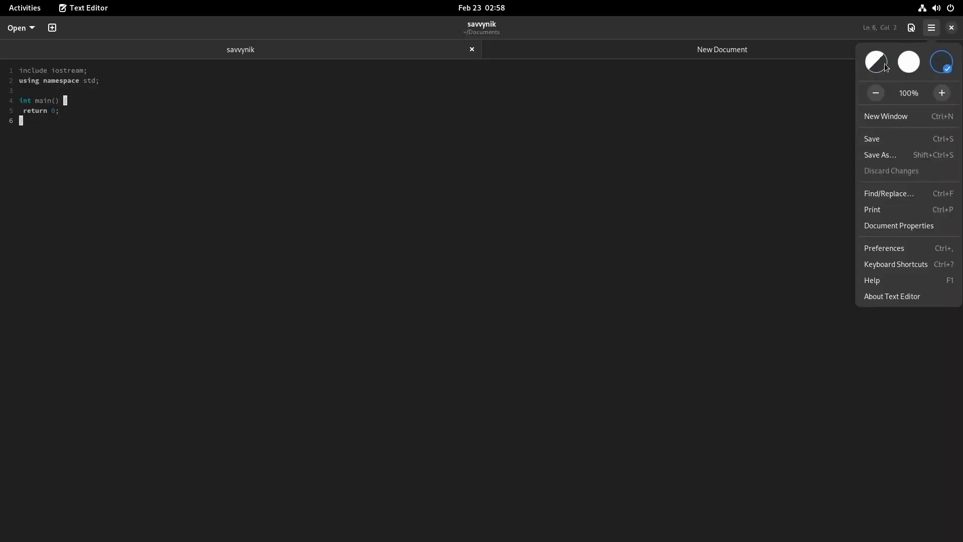
left_click(886, 68)
Zoom the code text in and back down to 200%.
left_click(942, 94)
left_click(942, 94)
left_click(942, 94)
left_click(943, 94)
left_click(942, 94)
left_click(942, 94)
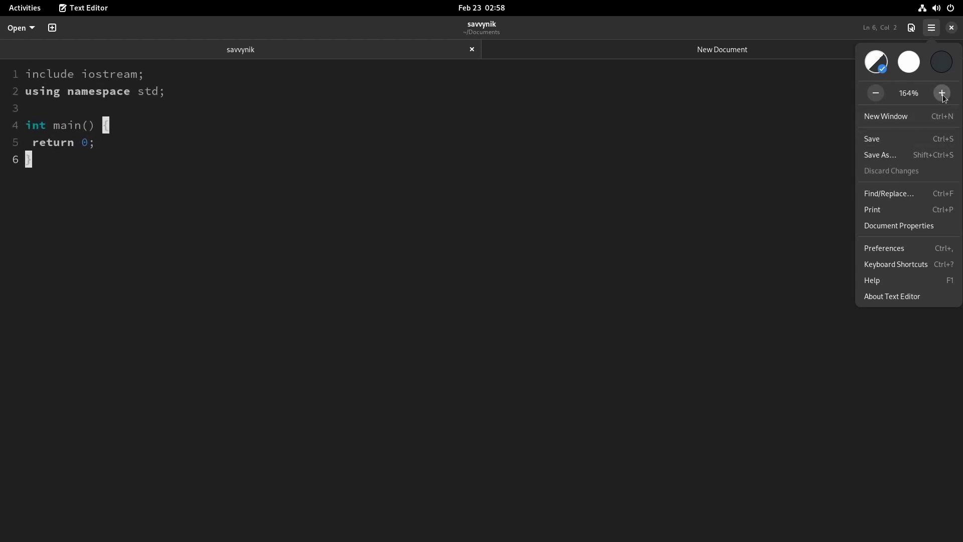
left_click(942, 94)
left_click(943, 94)
left_click(942, 94)
left_click(876, 94)
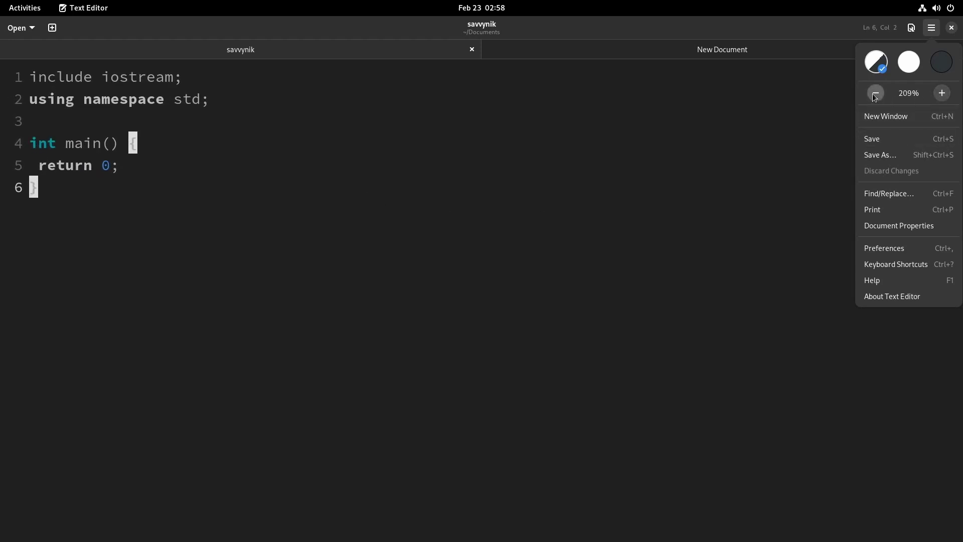
left_click(325, 180)
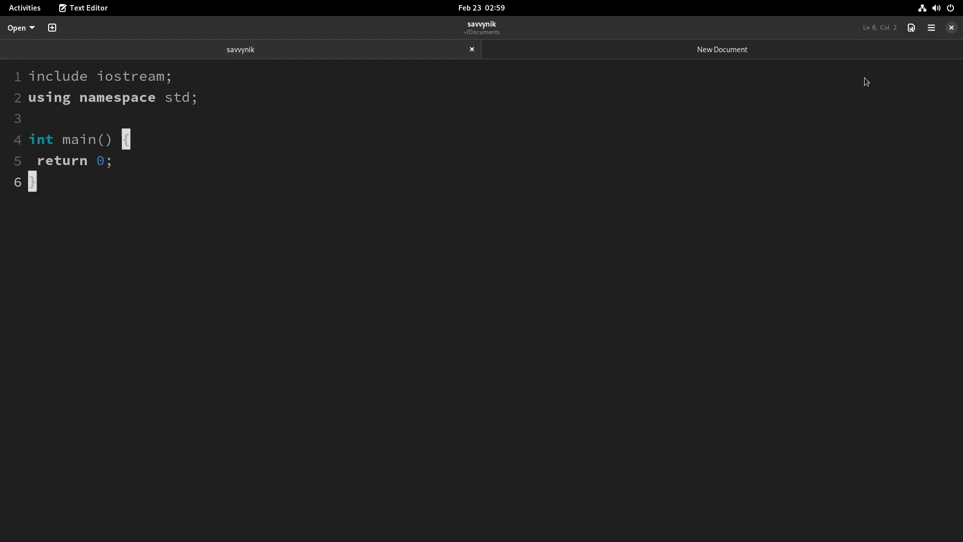
Reopen and dismiss the view and main menus, then put the cursor at the end of line 4.
left_click(912, 28)
left_click(932, 27)
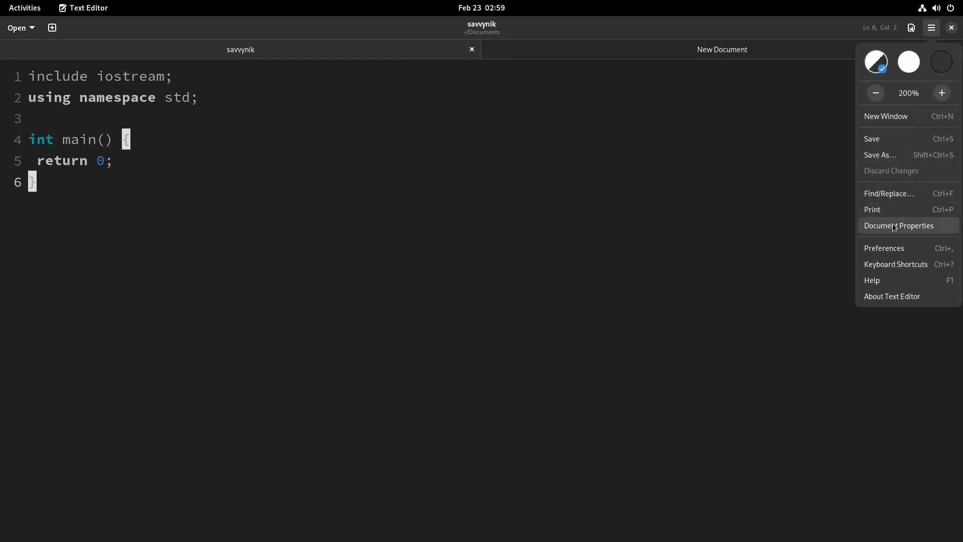
left_click(768, 216)
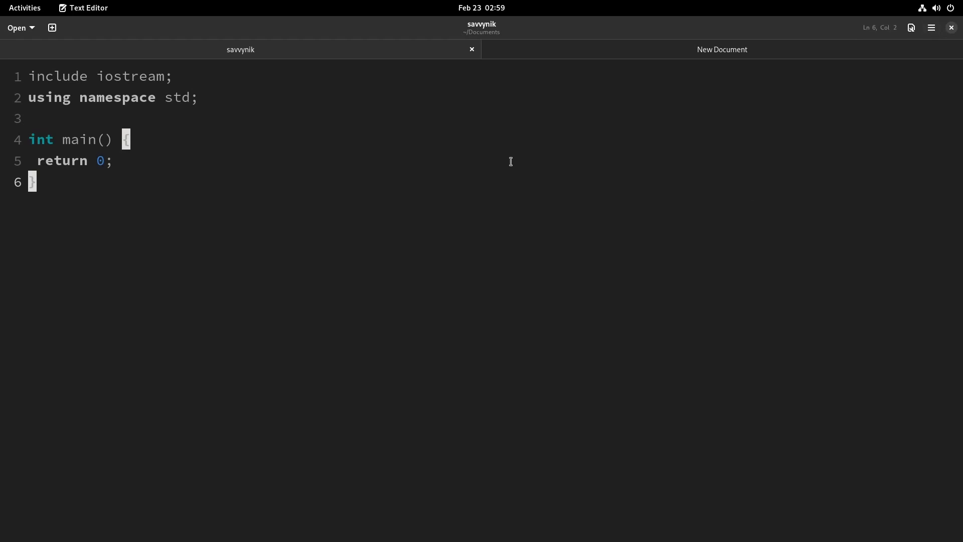
left_click(933, 29)
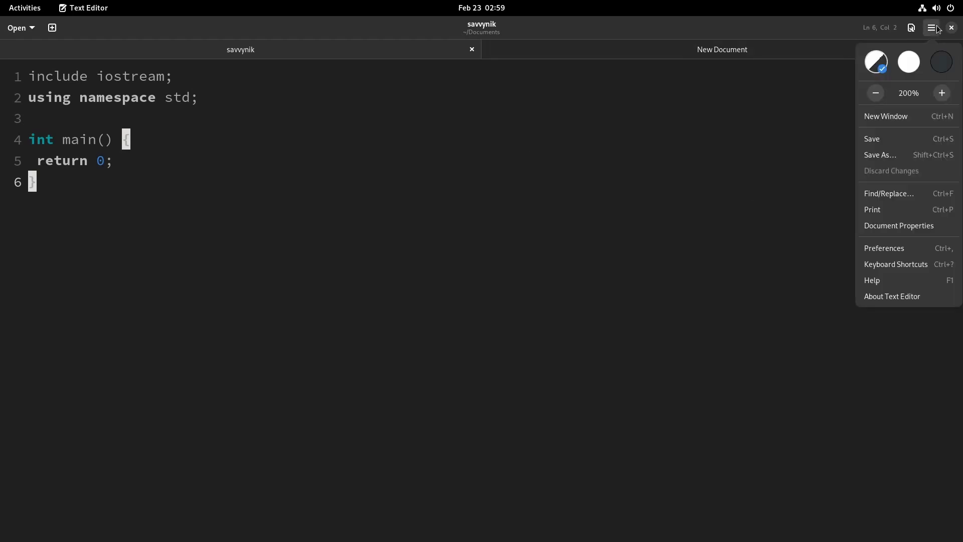
left_click(933, 28)
left_click(741, 132)
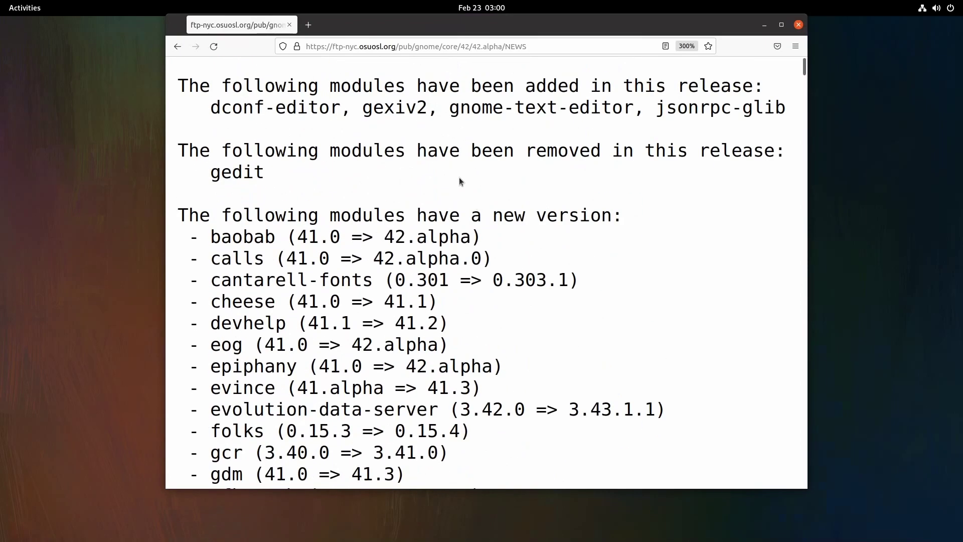
Scroll through the 42.alpha NEWS module notes, past Builder's LspService plugin support.
scroll(710, 346, "down", 5)
scroll(448, 260, "up", 5)
scroll(311, 199, "down", 15)
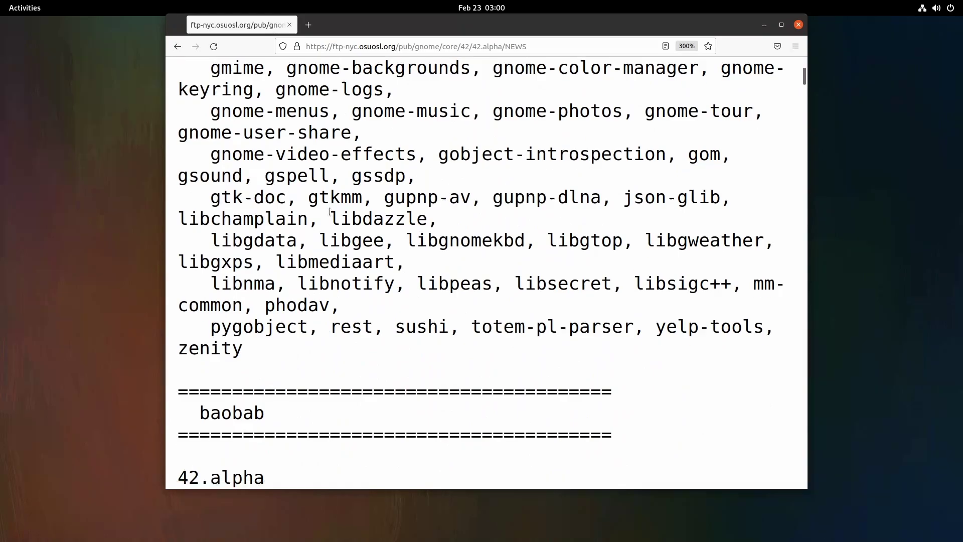
scroll(339, 212, "down", 8)
scroll(396, 269, "down", 2, "ctrl")
scroll(397, 269, "up", 10)
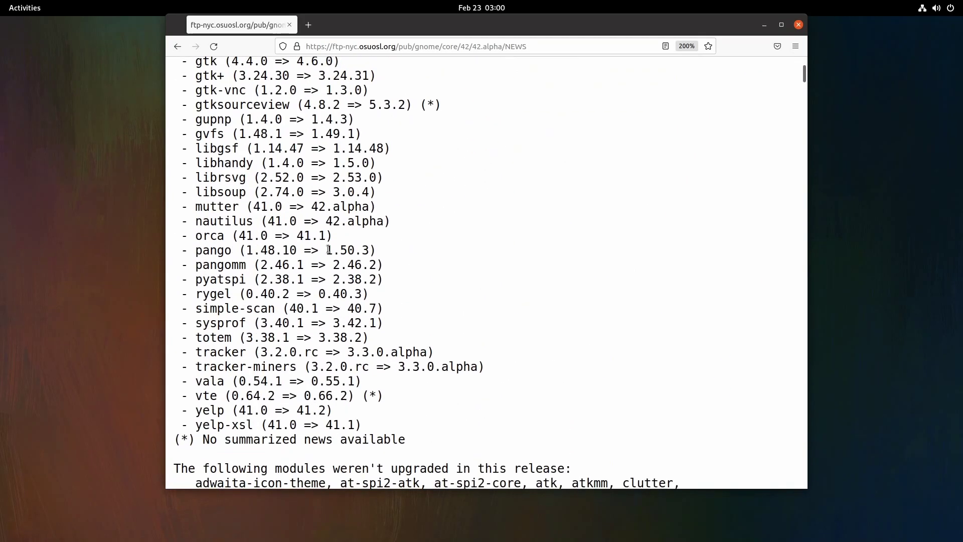
scroll(237, 247, "down", 5)
scroll(286, 307, "down", 10)
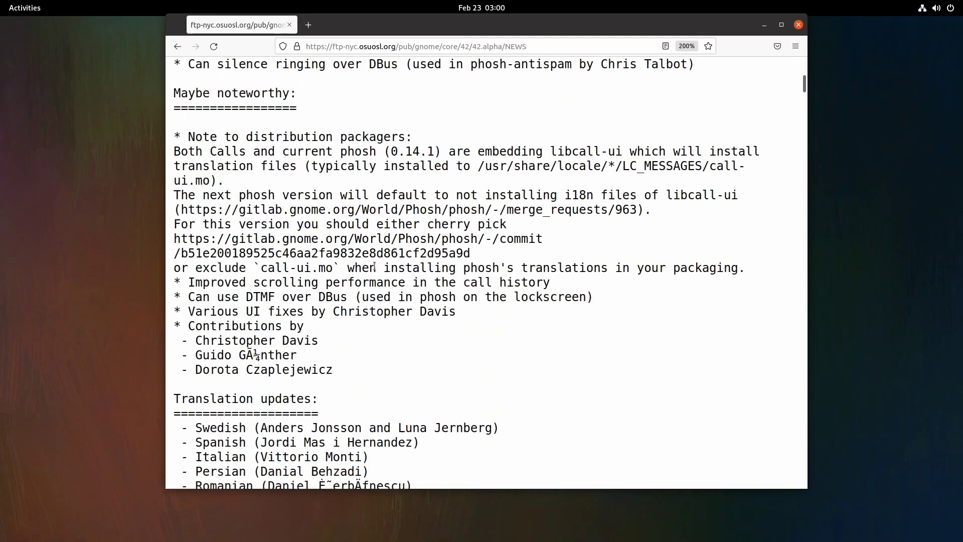
scroll(375, 267, "down", 20)
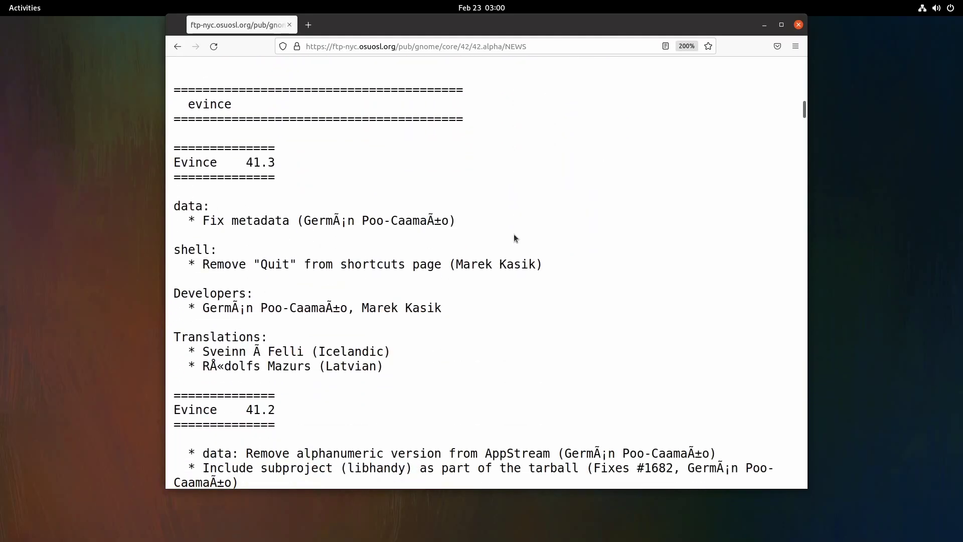
scroll(503, 248, "down", 20)
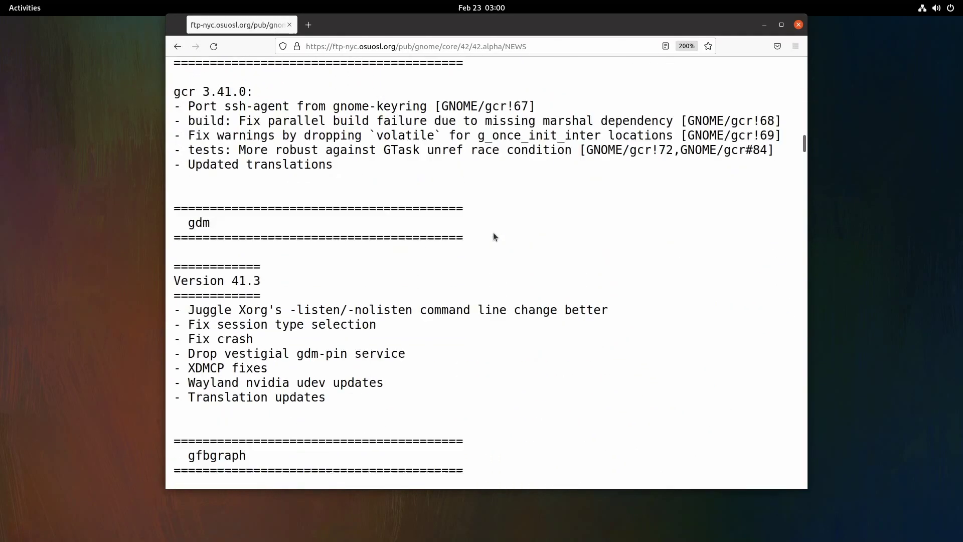
scroll(408, 270, "down", 20)
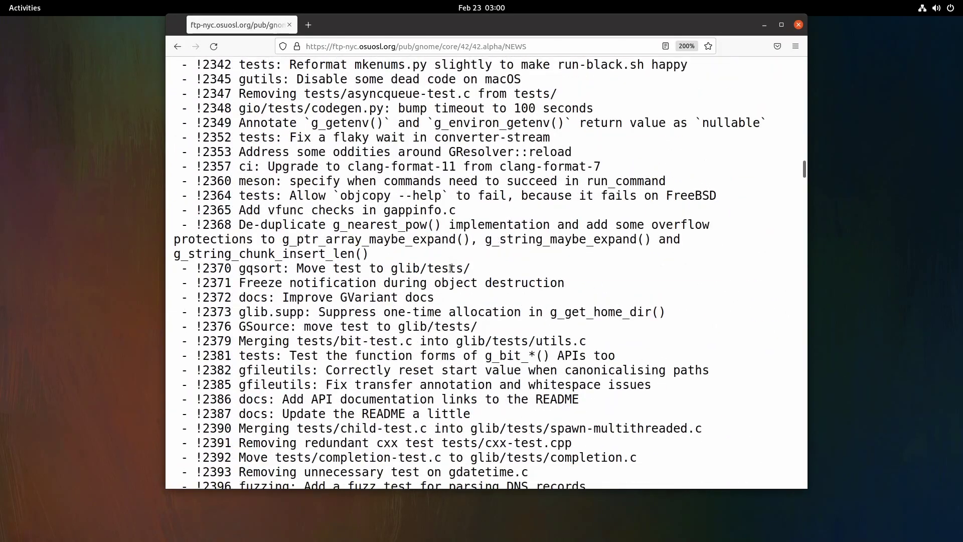
scroll(454, 259, "down", 20)
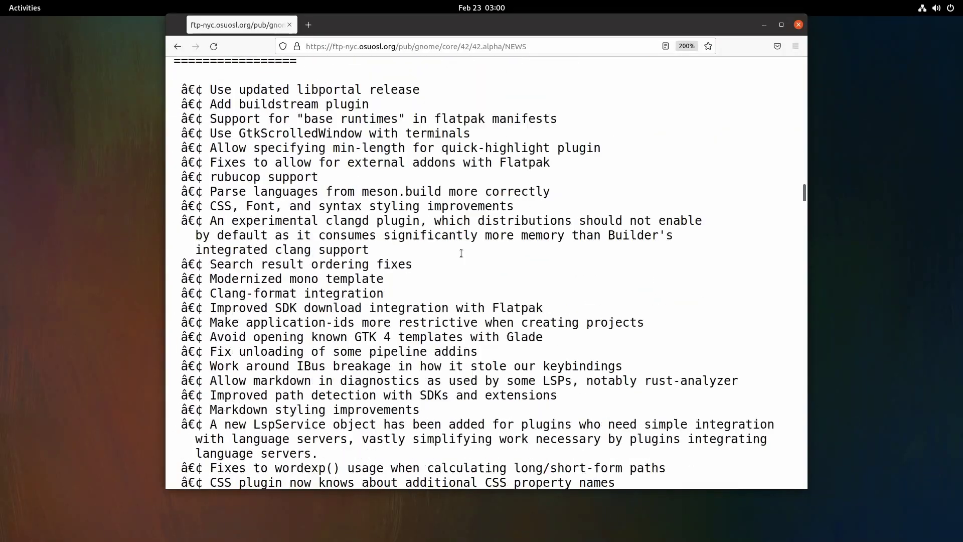
scroll(477, 229, "down", 6)
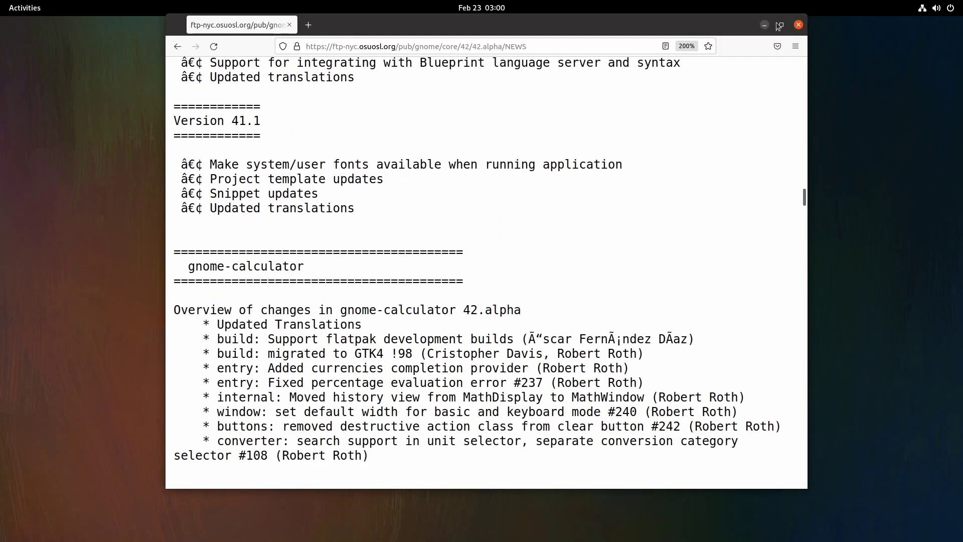